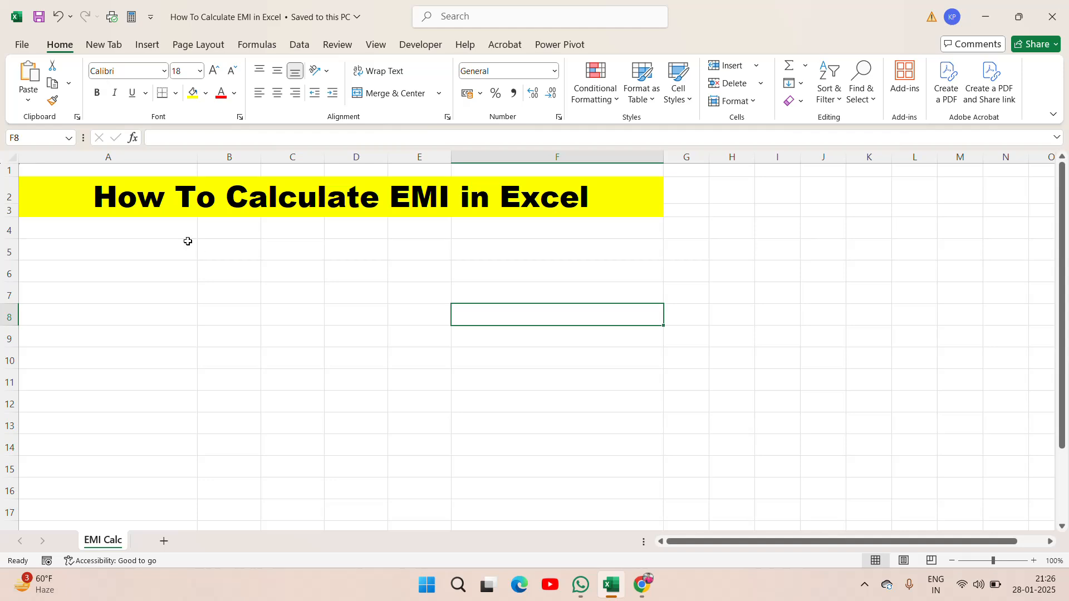
- Enter the label "Loan Amt." in cell A5 and center it horizontally
click(170, 255)
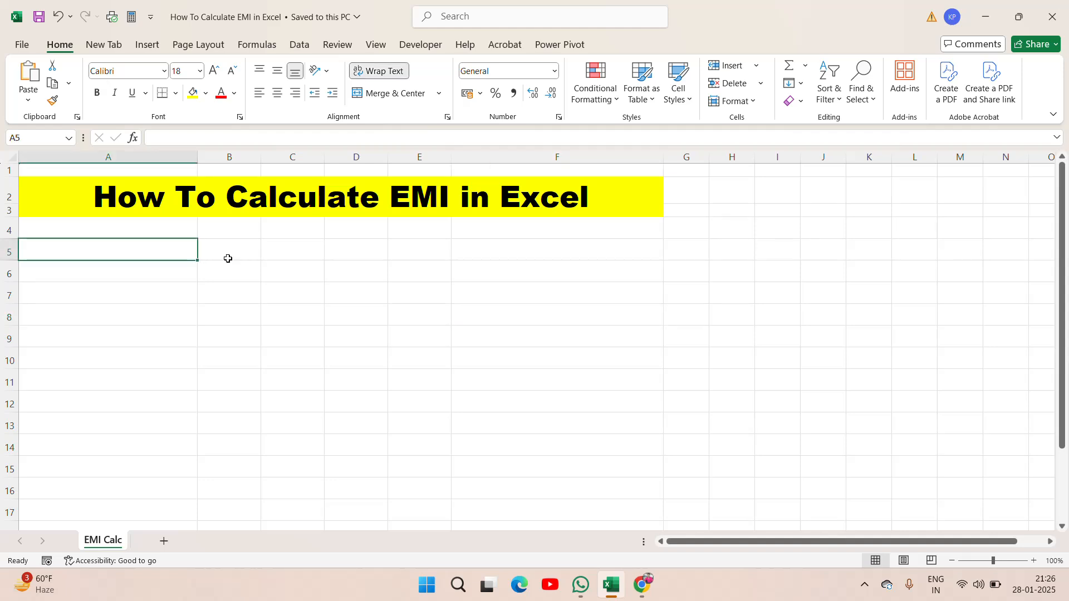
text(Locan)
key(BackSpace)
key(BackSpace)
key(BackSpace)
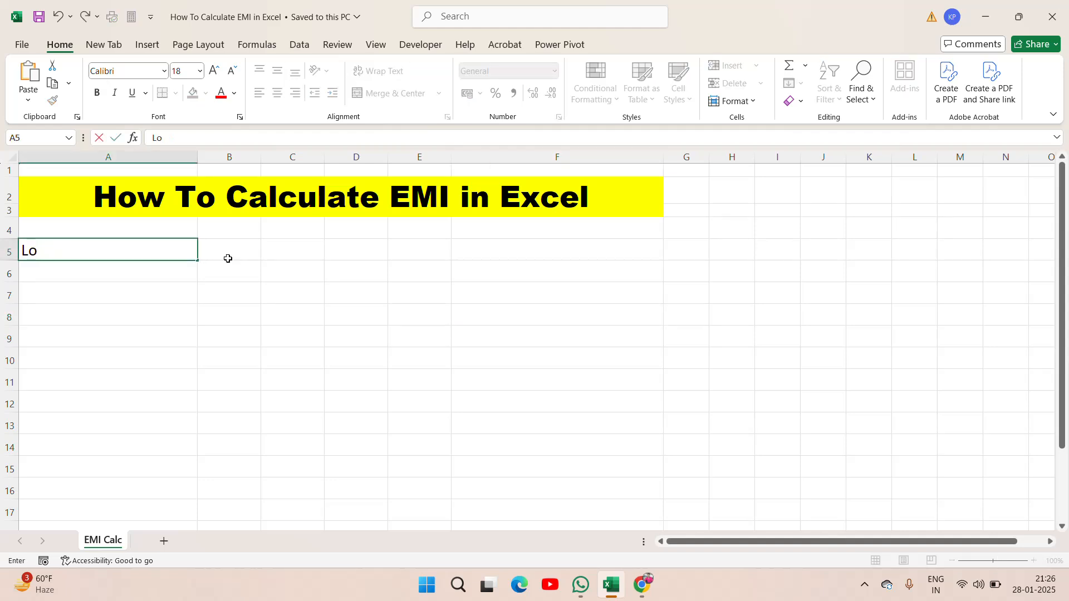
text(an Amt.)
key(Return)
key(Up)
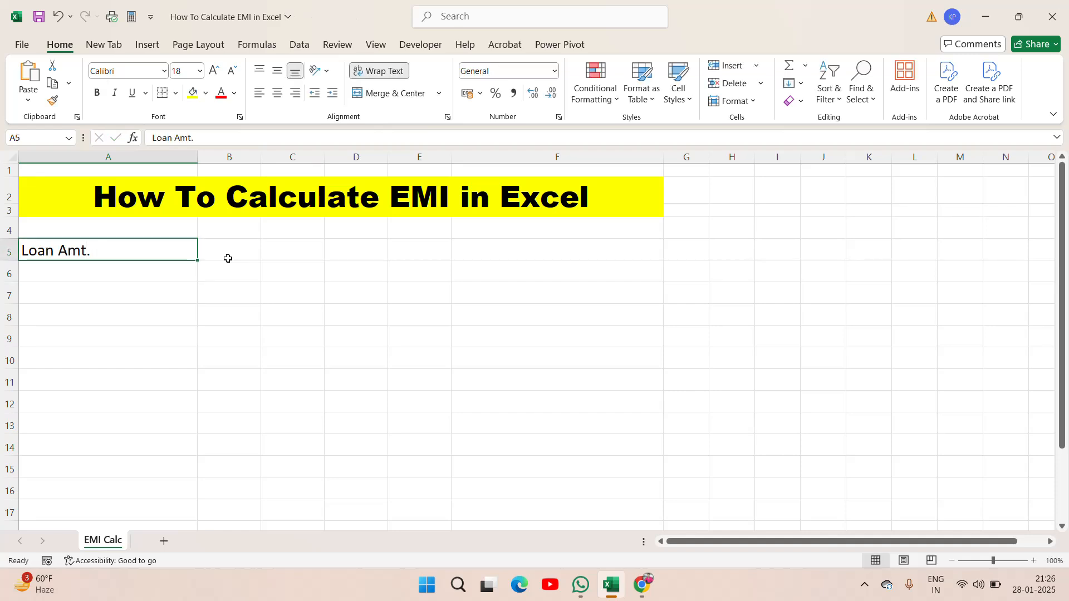
click(277, 94)
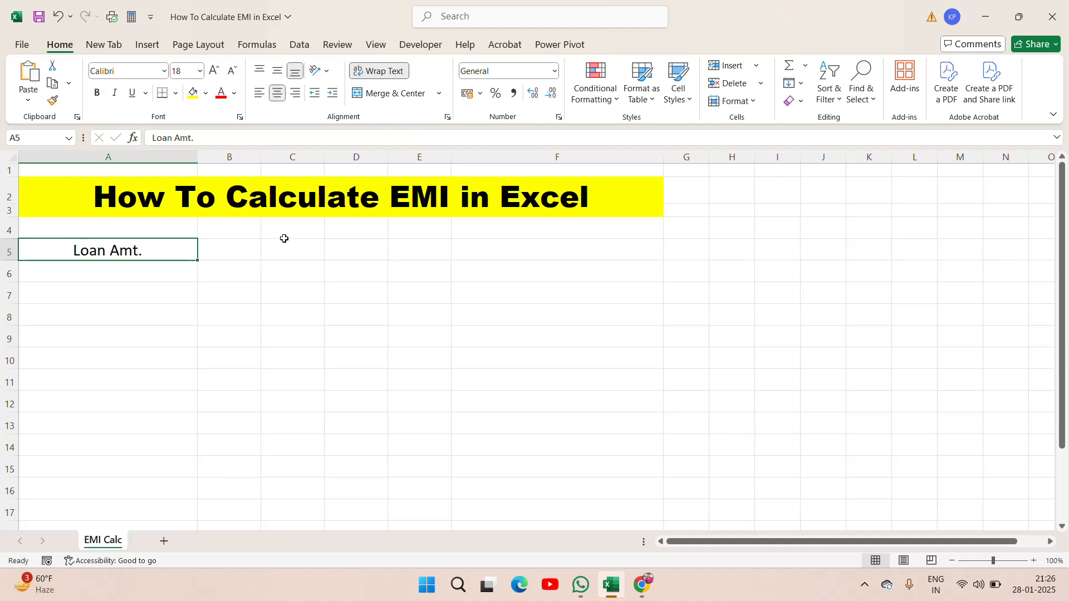
- Enter the labels "Interest Rate (%)" in cell A6 and "Time in Year" in cell A7
click(113, 265)
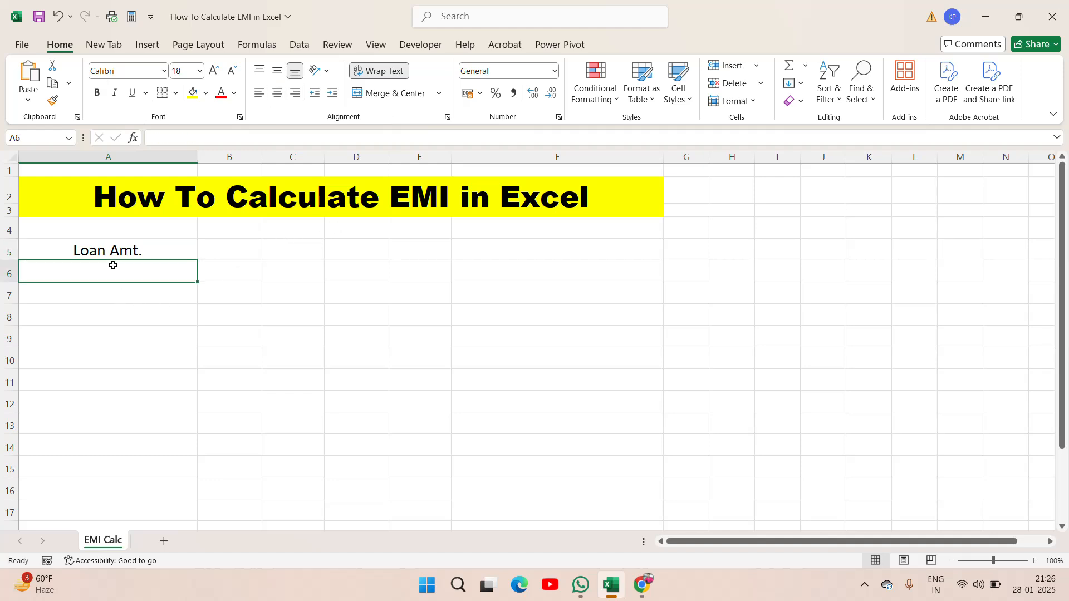
text(Interest)
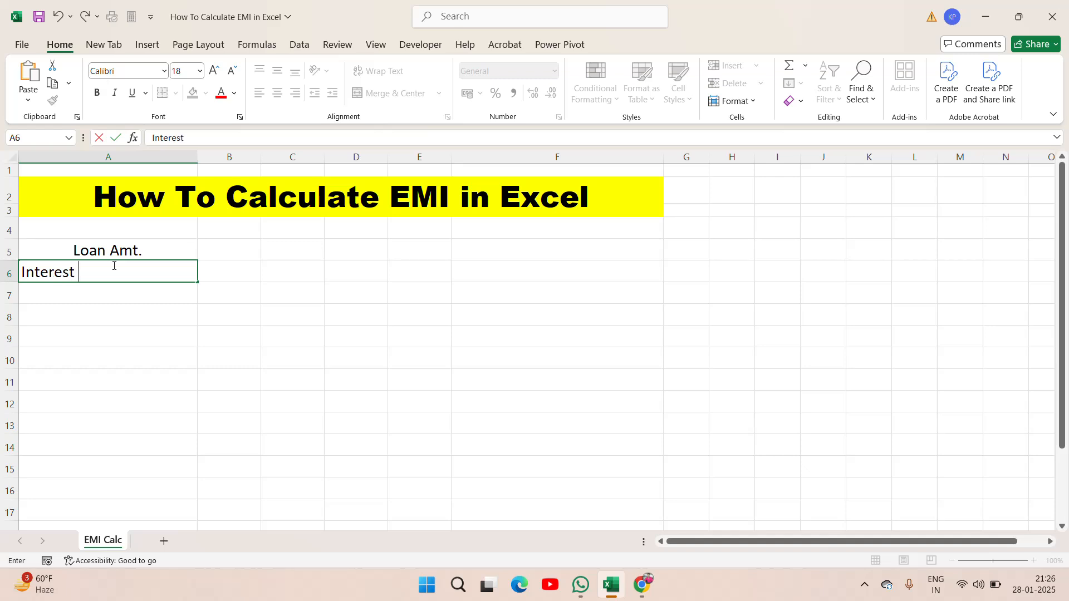
text( Rate (%))
key(ctrl+Return)
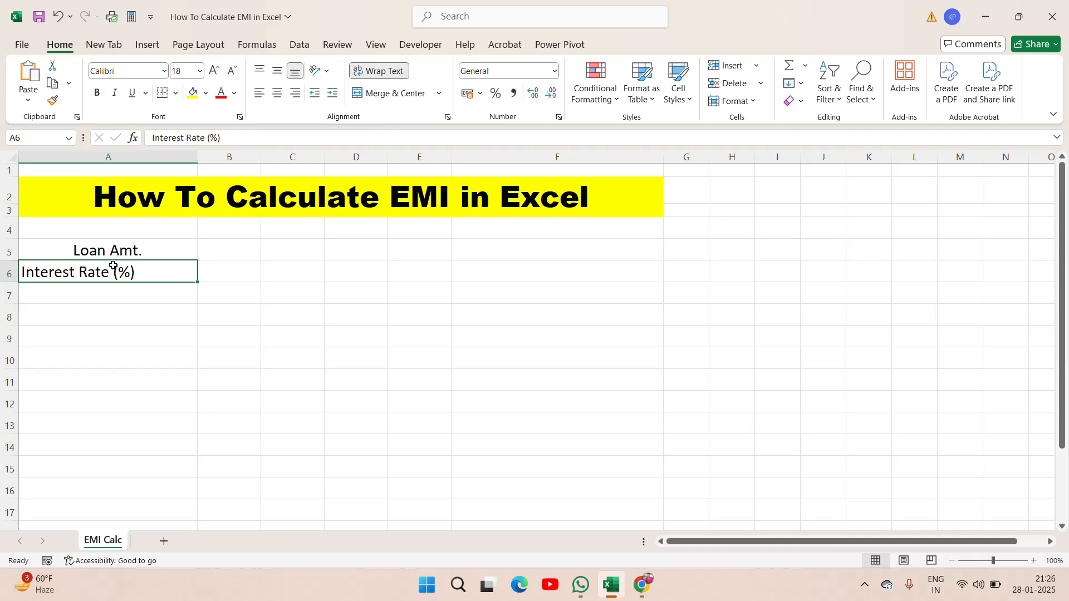
key(Down)
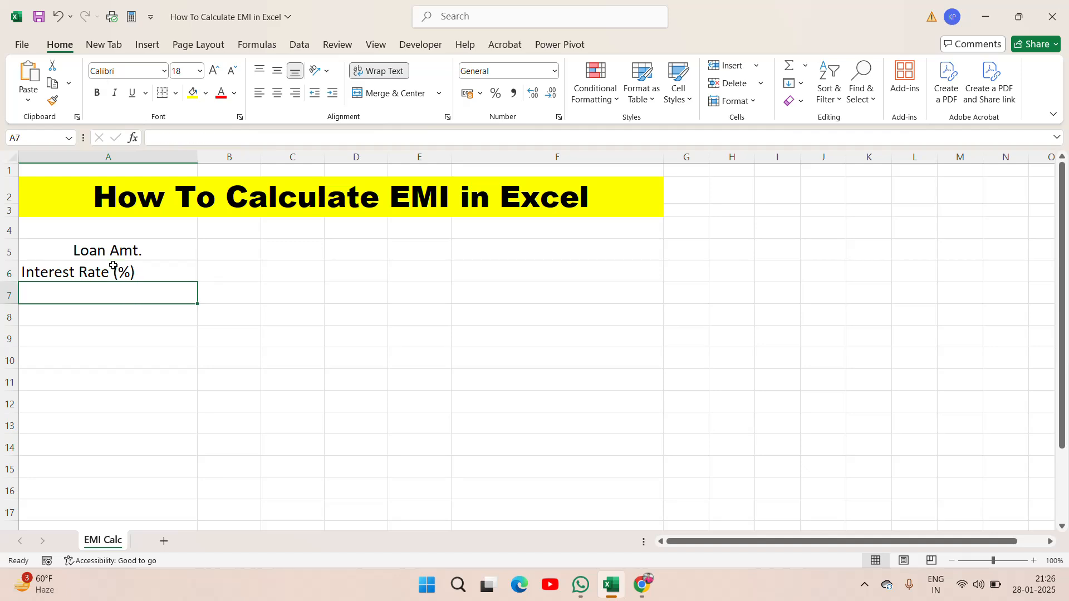
text(Time )
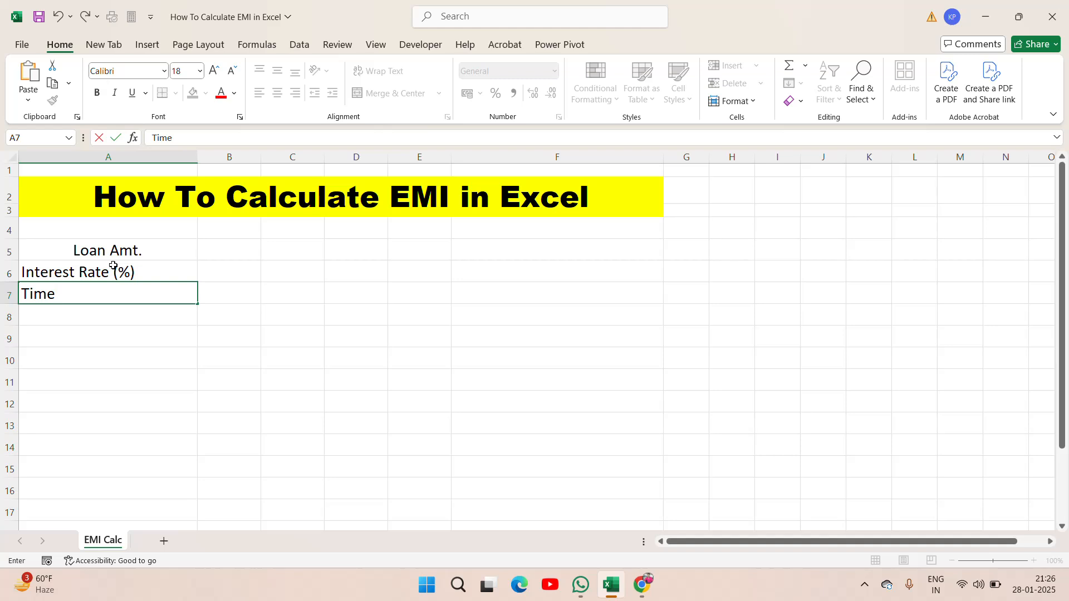
text(in Year)
key(Return)
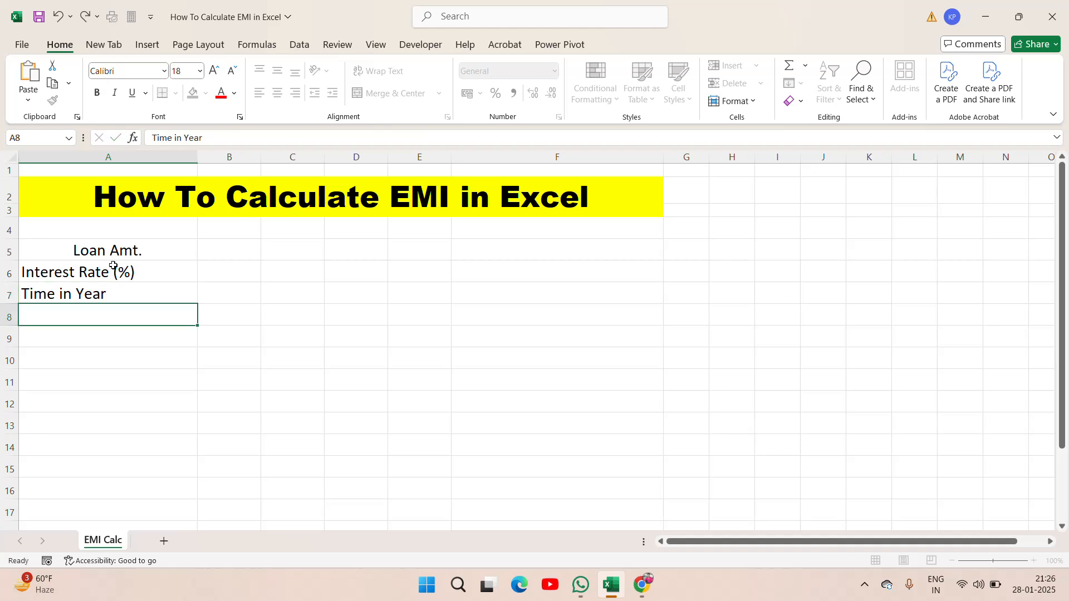
- Center the labels in A5:A7 horizontally and insert an empty column before column A
click(113, 265)
drag(109, 250, 111, 294)
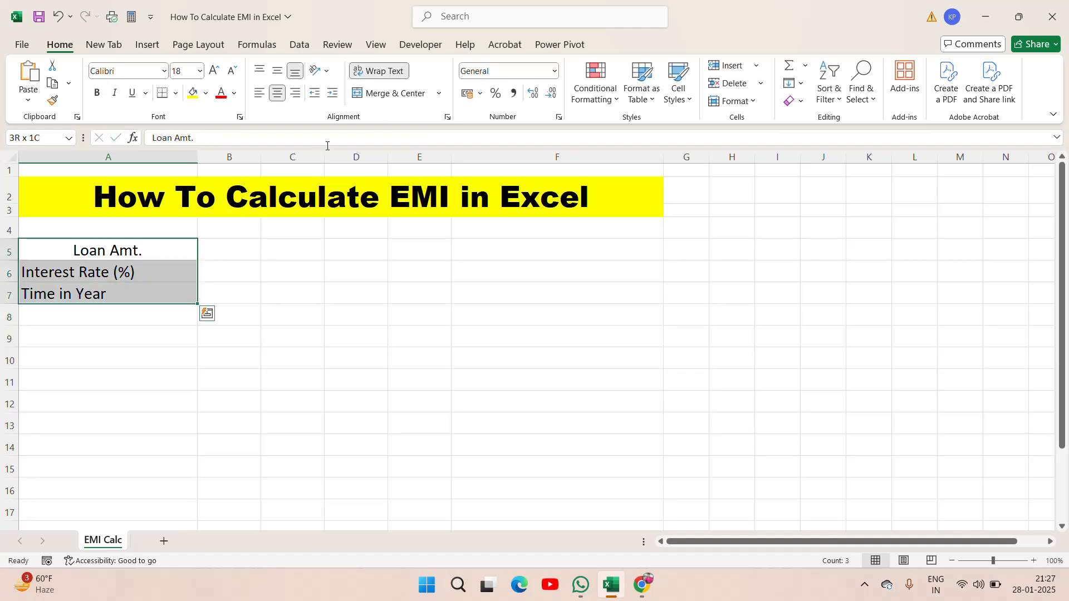
click(279, 93)
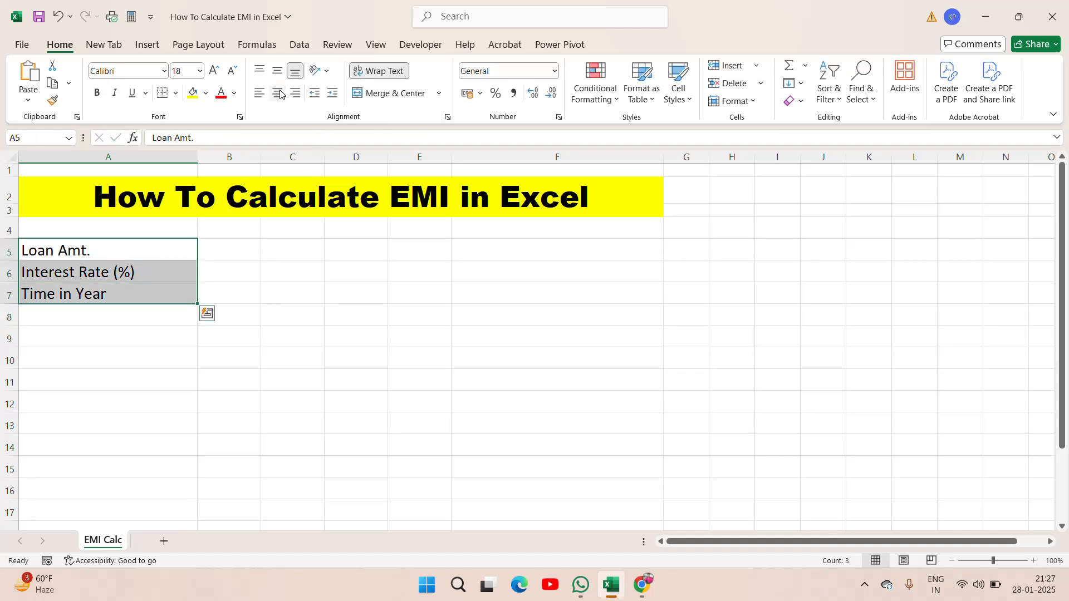
click(280, 94)
click(138, 154)
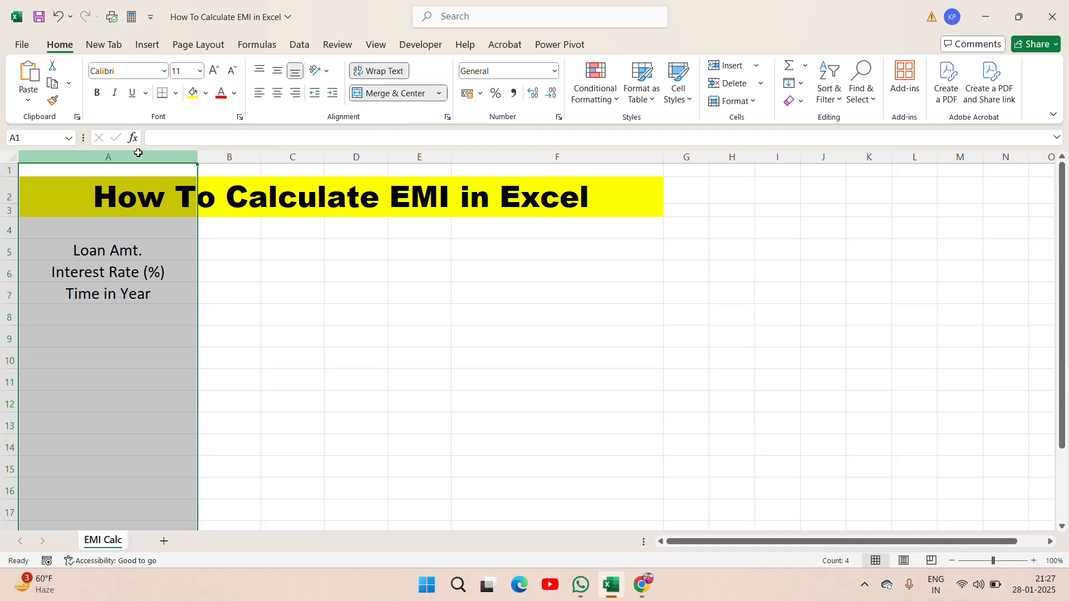
key(ctrl+shift+plus)
- Format the three labels in B5:B7 with font size 24 and bold
click(189, 244)
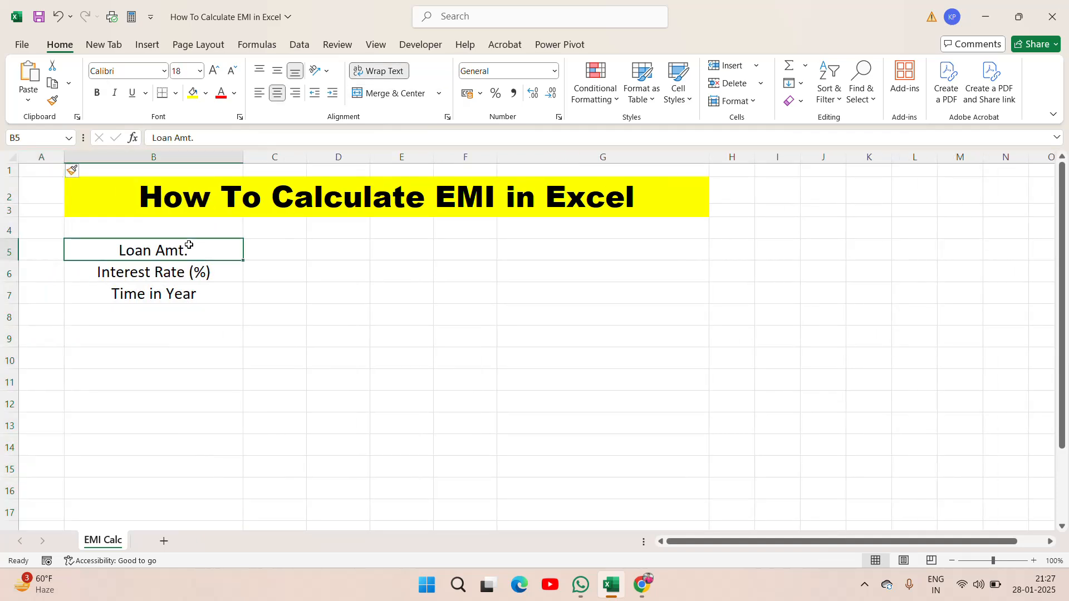
key(shift+Down)
key(shift+Down)
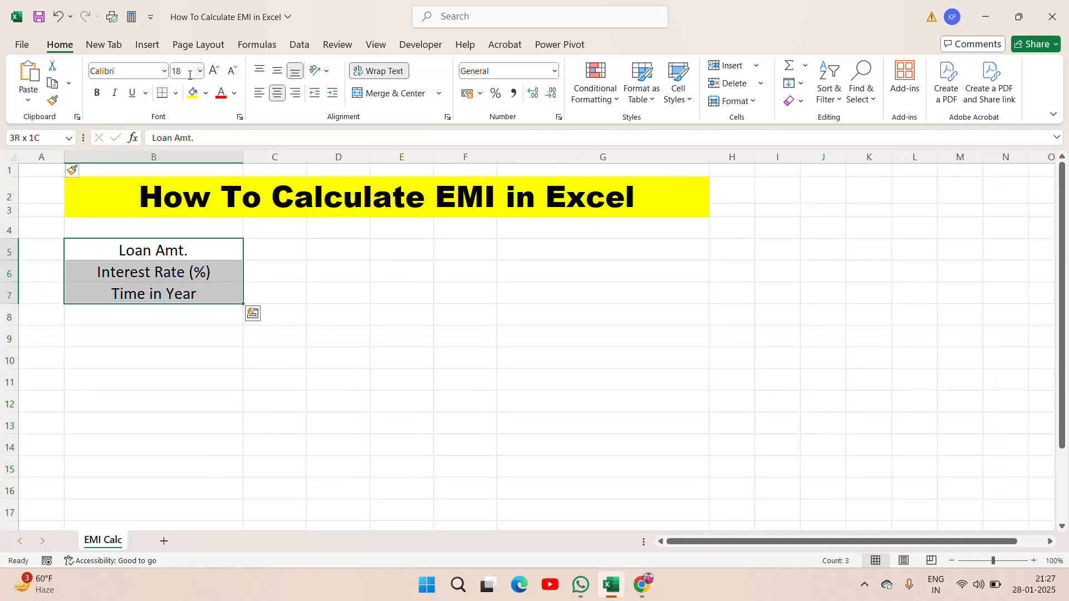
click(189, 75)
text(24)
key(Return)
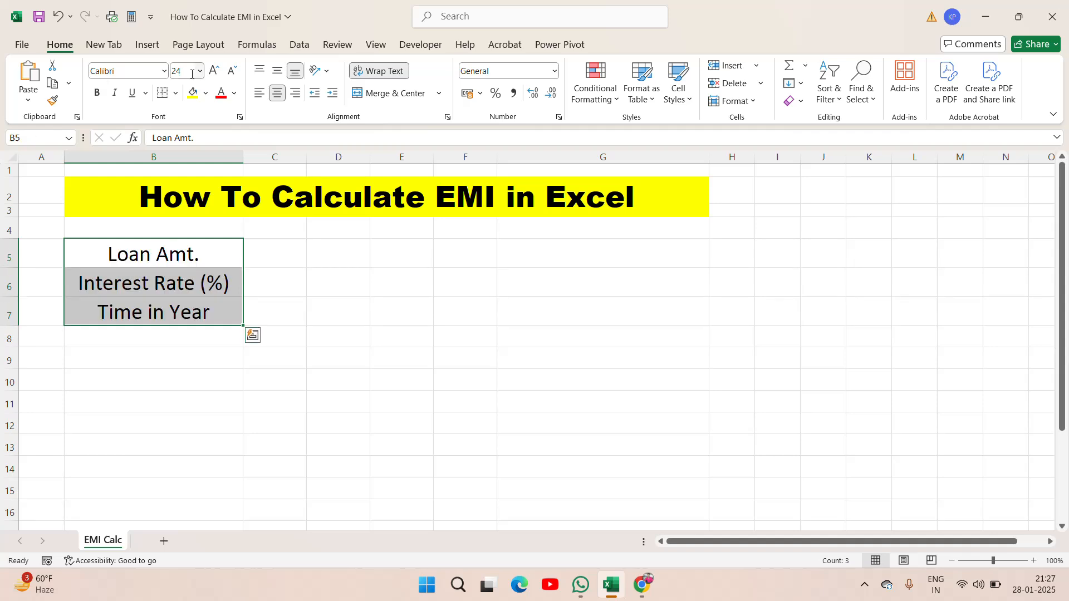
click(97, 93)
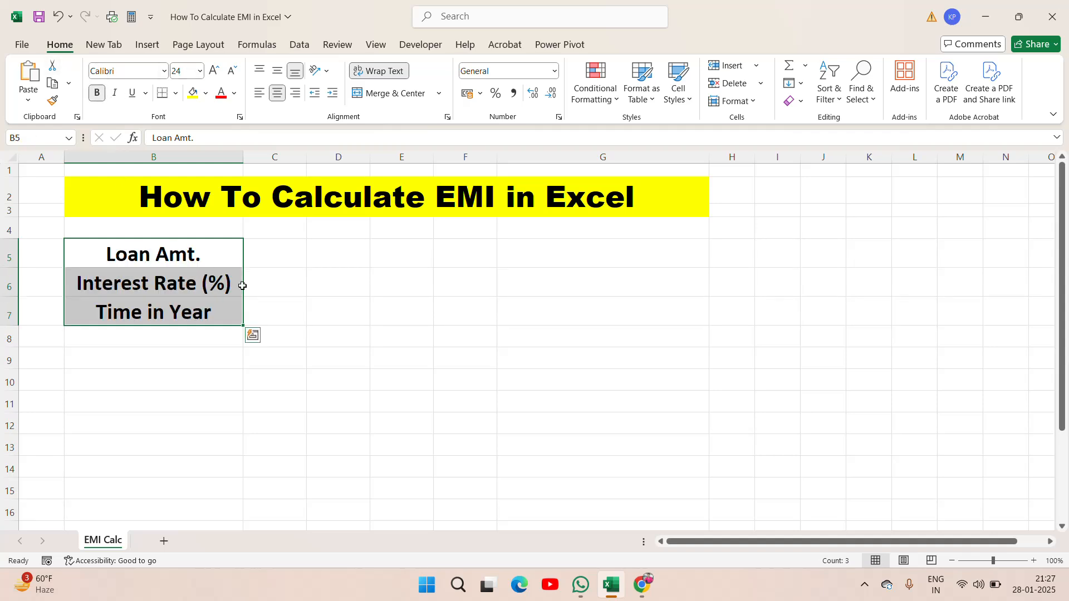
- Widen column C to about two and a half times its width to make room for the loan values
click(287, 261)
click(161, 288)
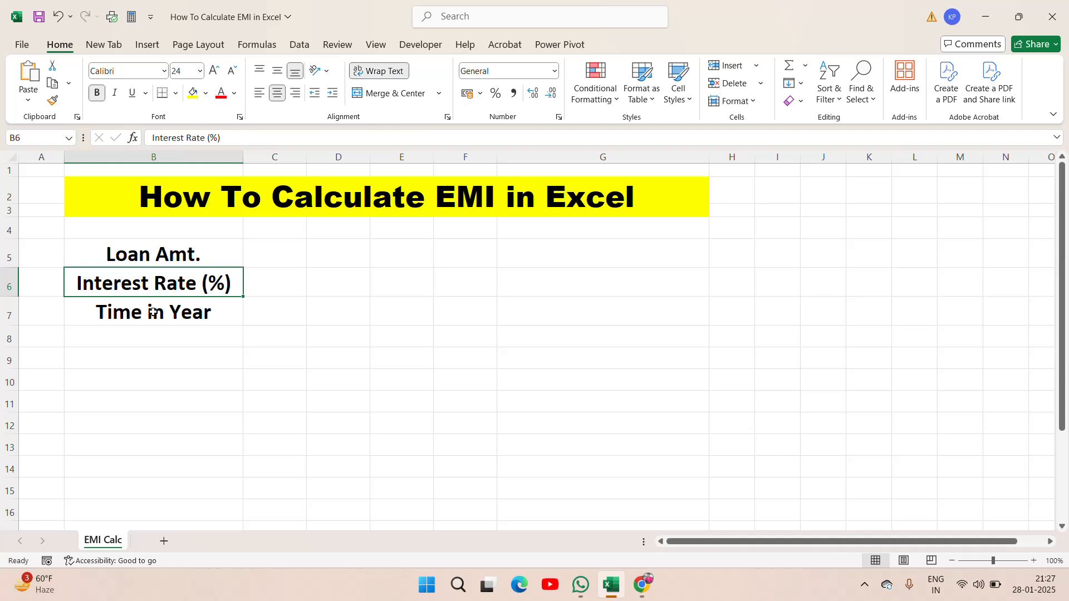
click(152, 312)
click(272, 257)
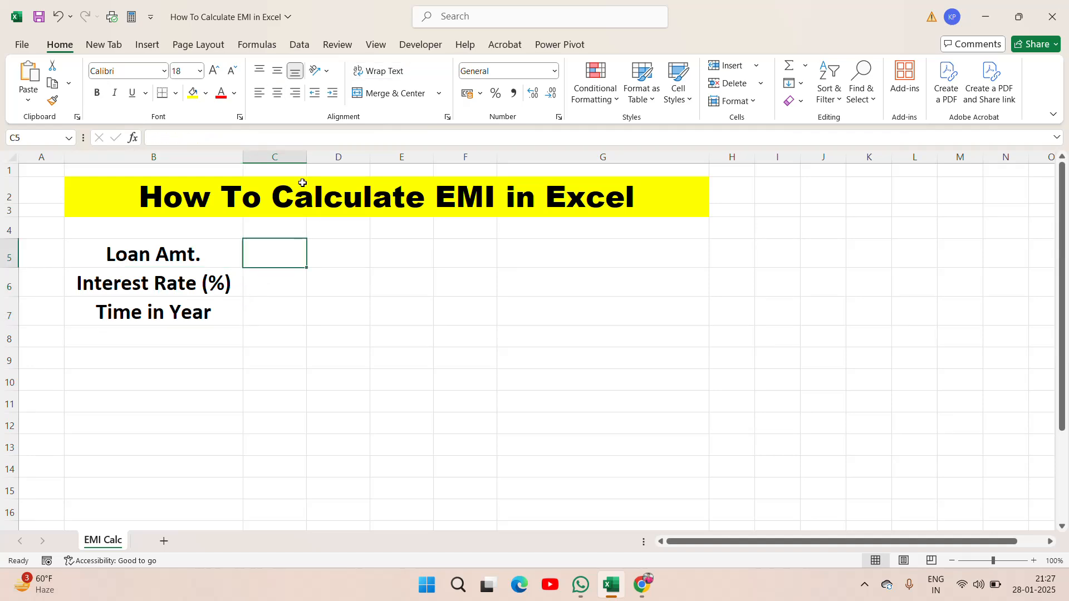
drag(306, 157, 398, 154)
- Enter the loan amount 1000000 in cell C5 and center it horizontally
click(311, 280)
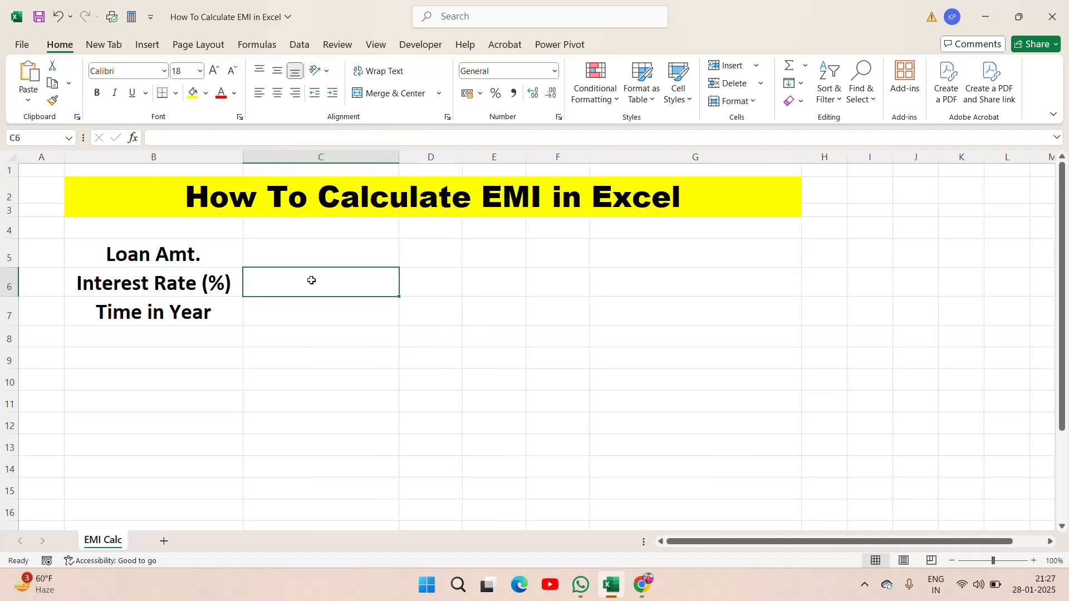
key(Up)
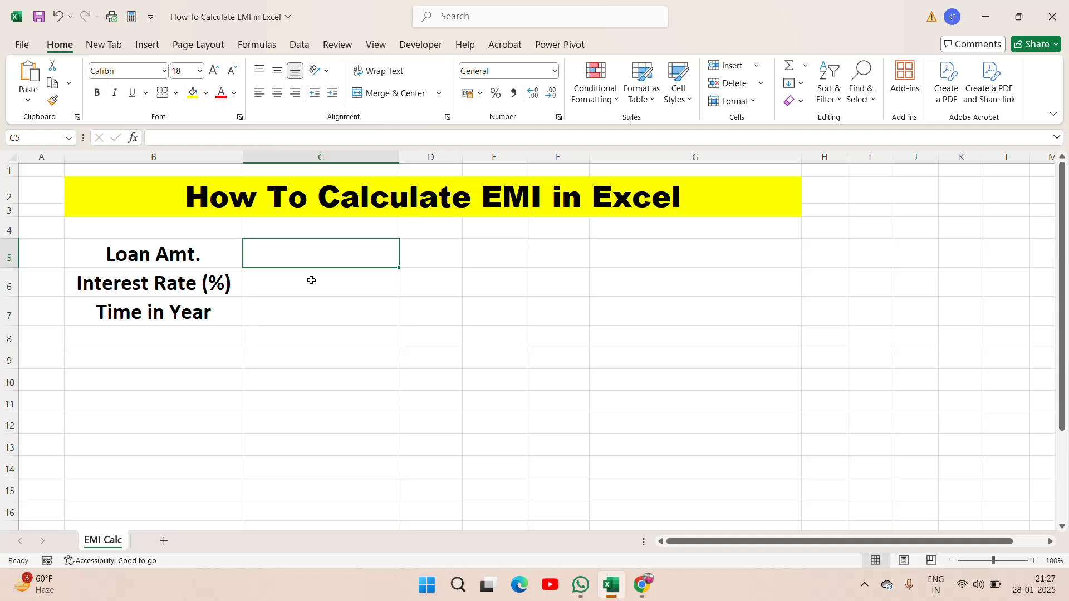
text(100)
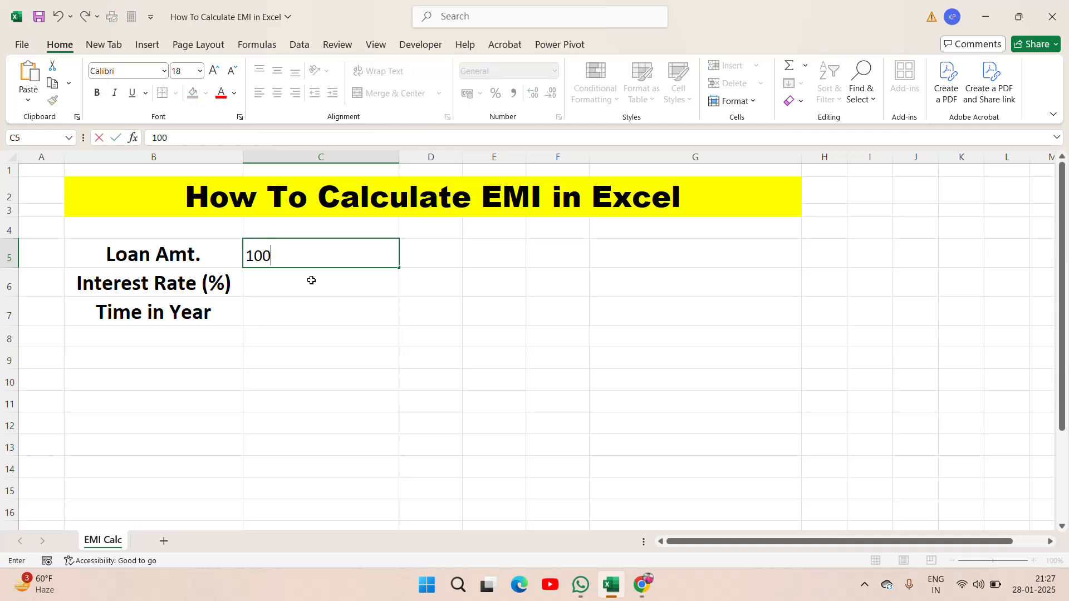
text(0000)
key(Return)
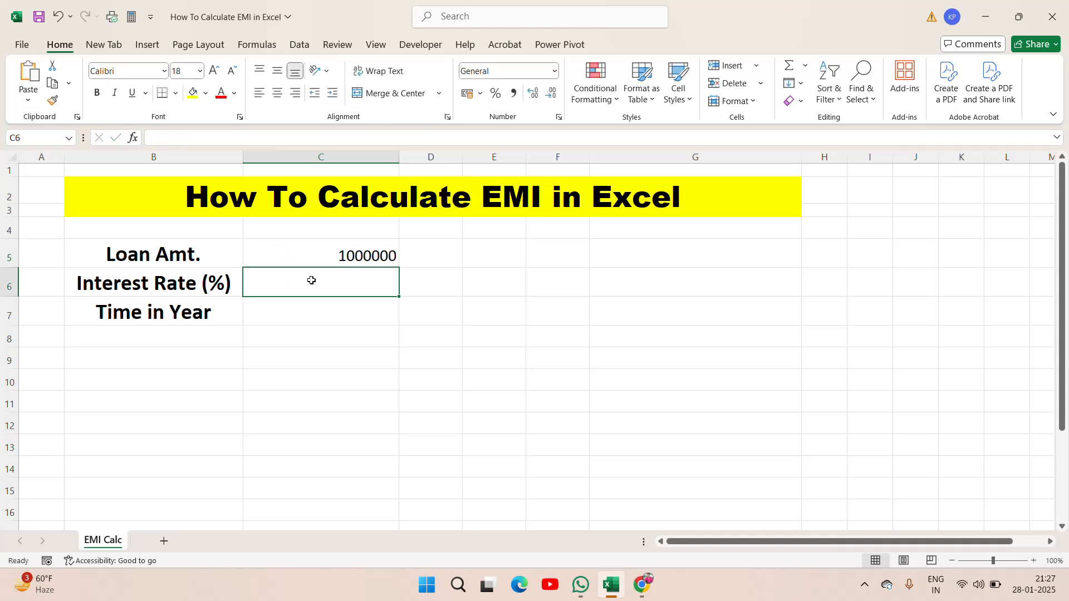
key(Up)
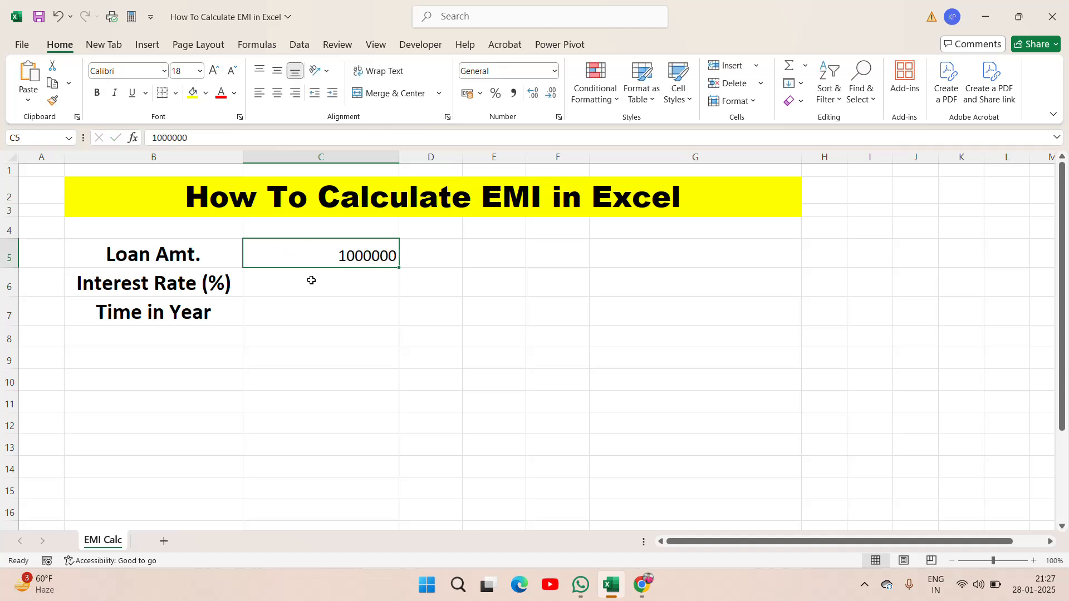
click(278, 93)
- Format the value cells C5:C7 with font size 24 and bold
click(190, 267)
key(Right)
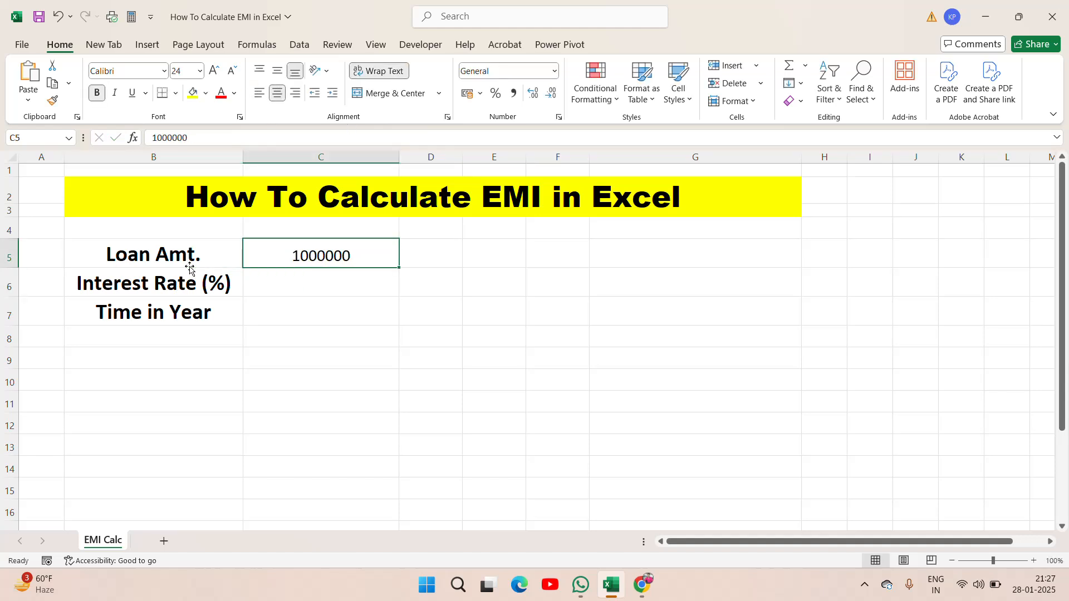
key(shift+Down)
key(shift+Down)
key(shift+Down)
key(shift+Up)
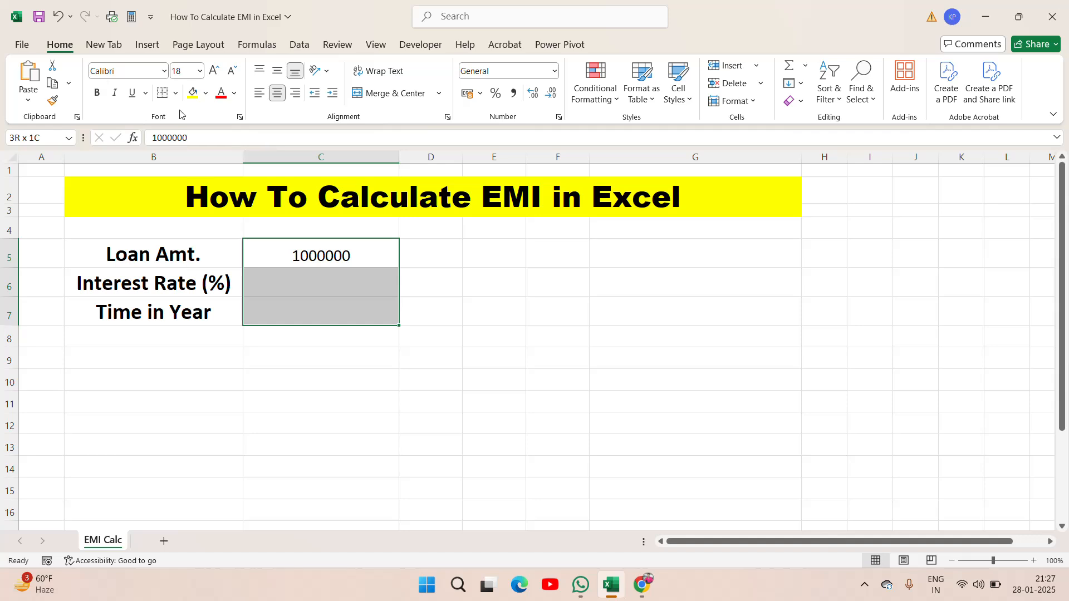
click(188, 71)
text(24)
key(Return)
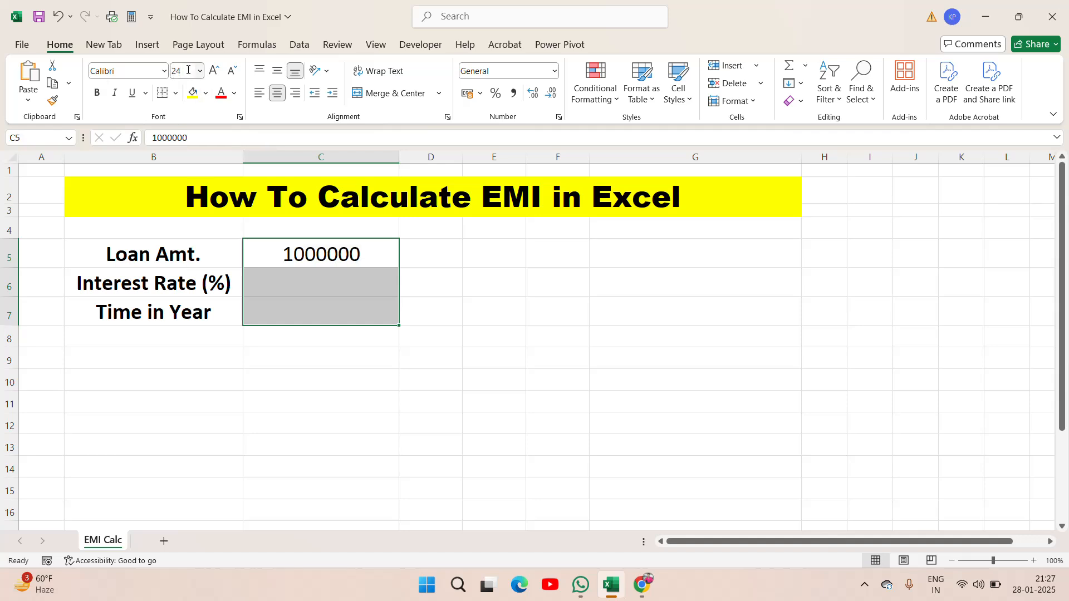
click(97, 93)
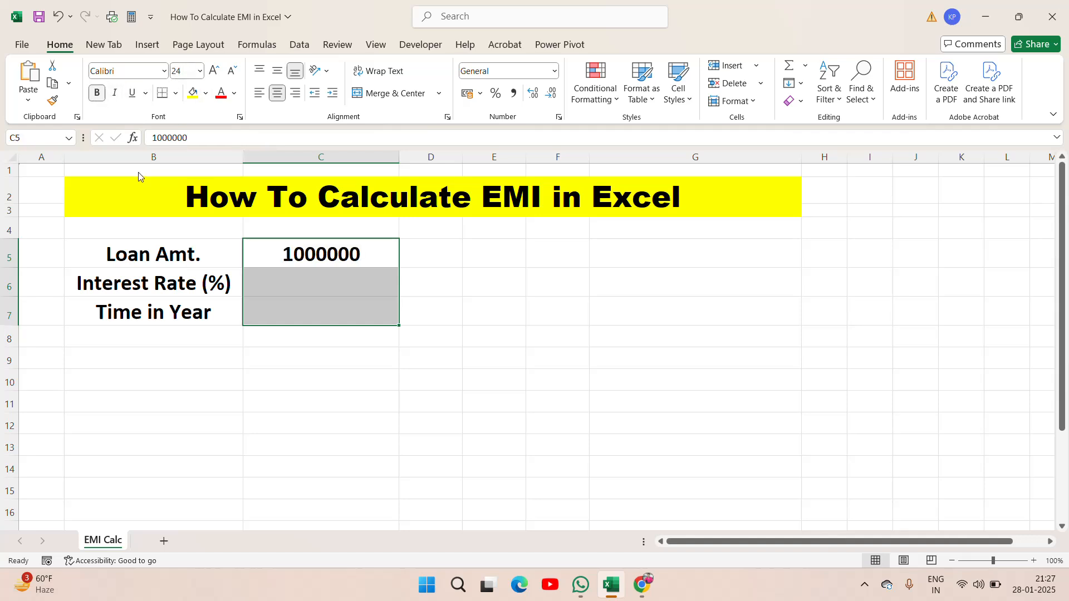
- Enter the interest rate 9% in cell C6 and center it horizontally
click(334, 290)
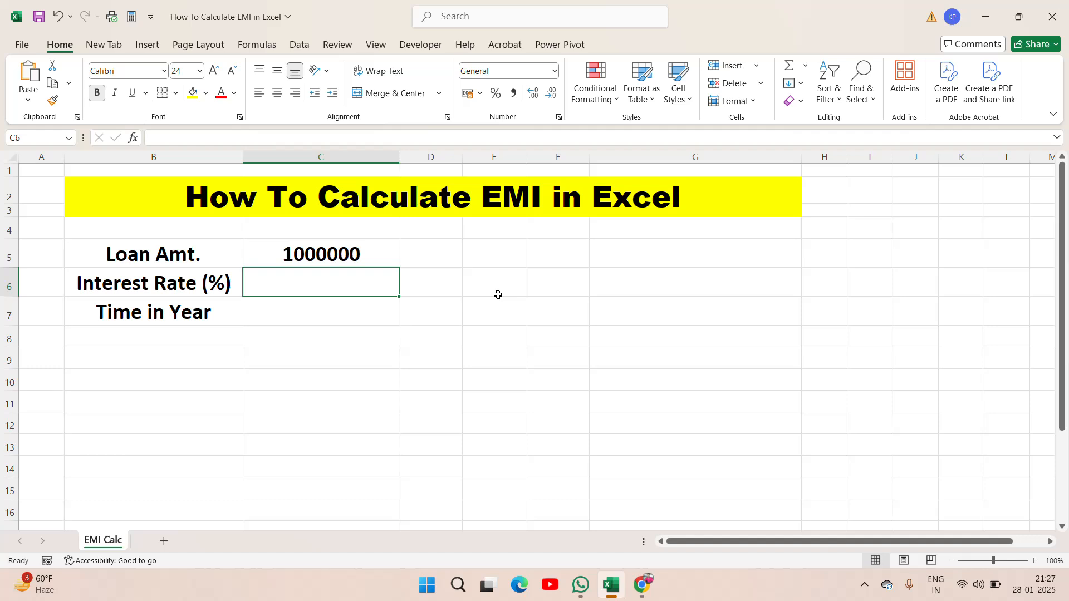
text(9)
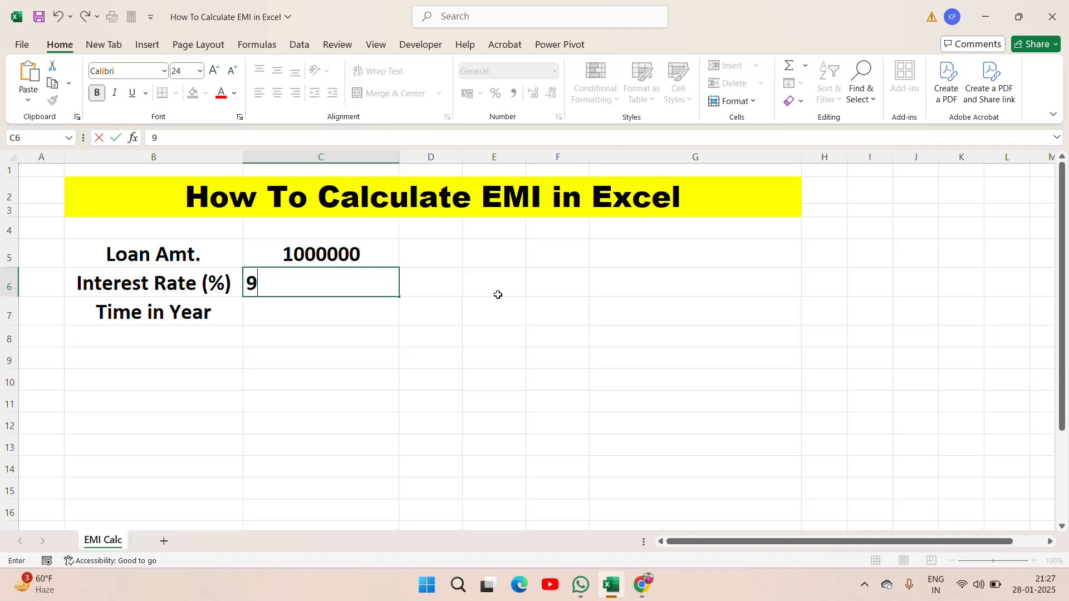
text(%)
key(Return)
key(Up)
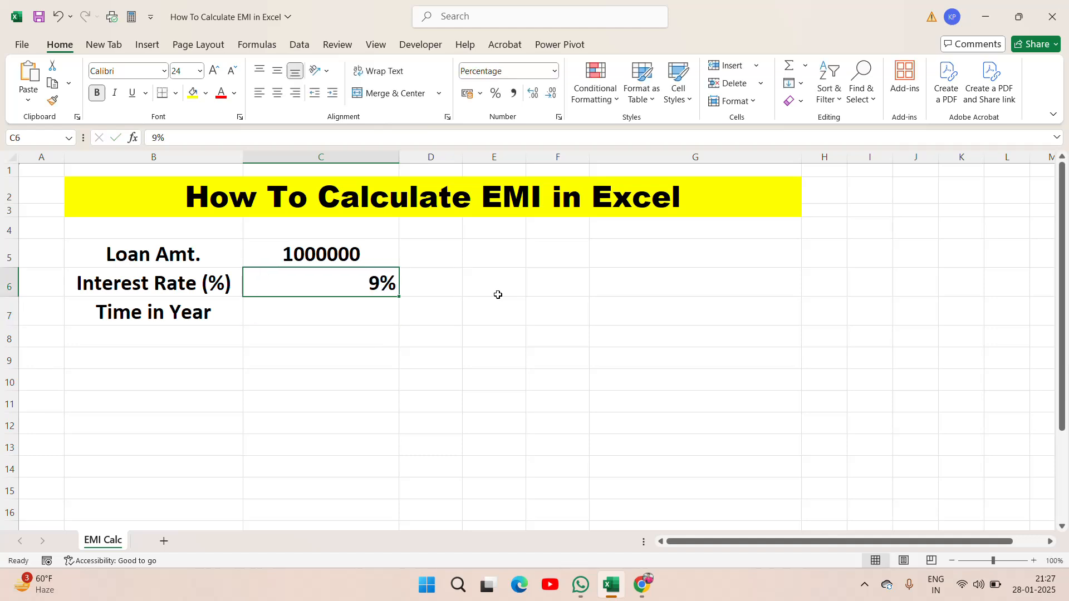
click(282, 96)
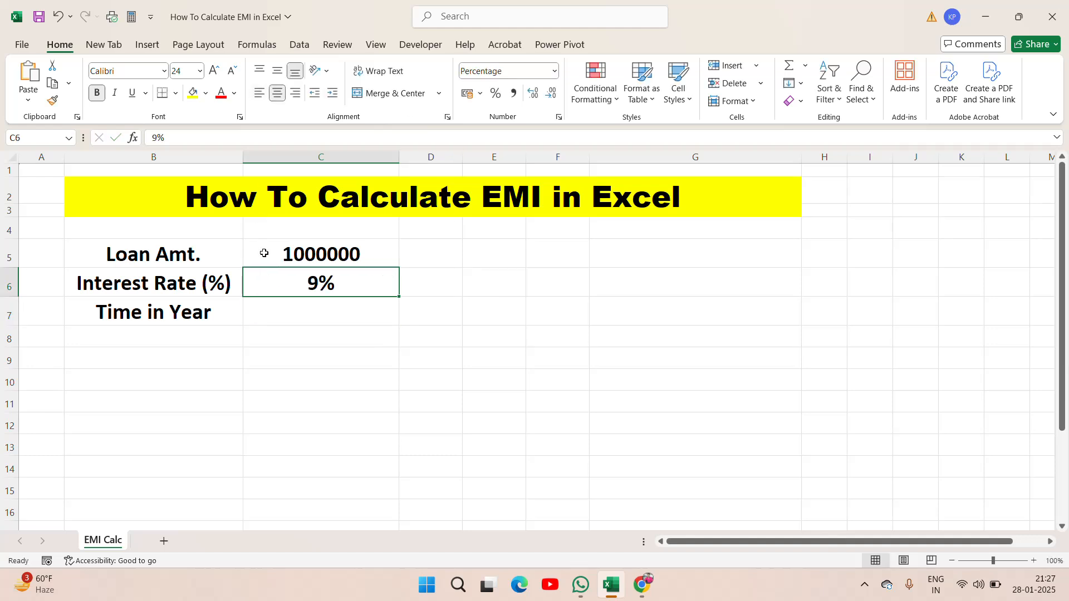
- Enter the loan term of 10 years in cell C7 and center it horizontally
click(299, 305)
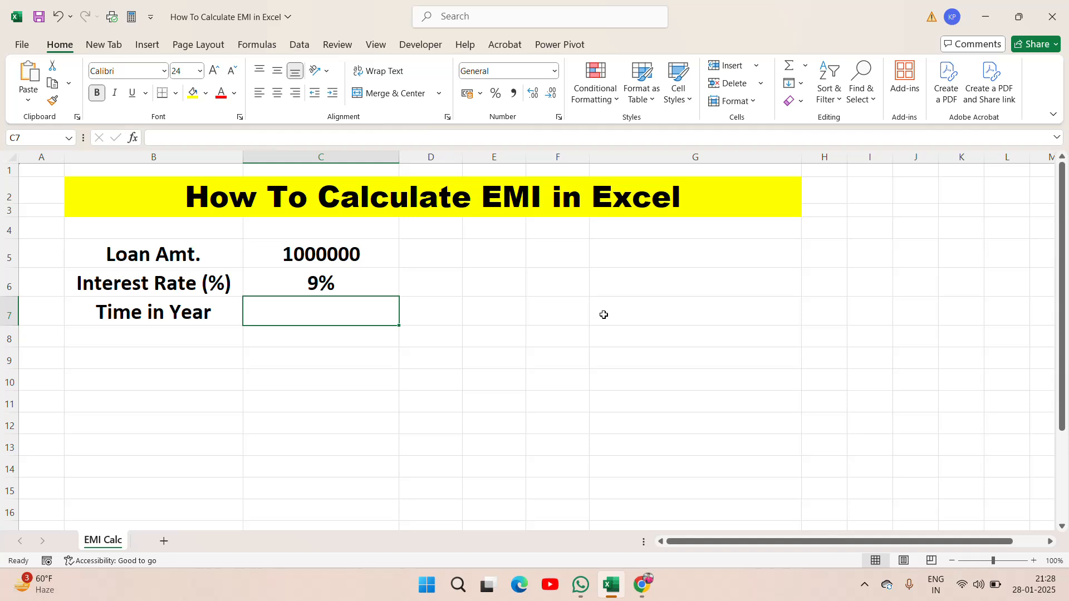
text(10)
key(Return)
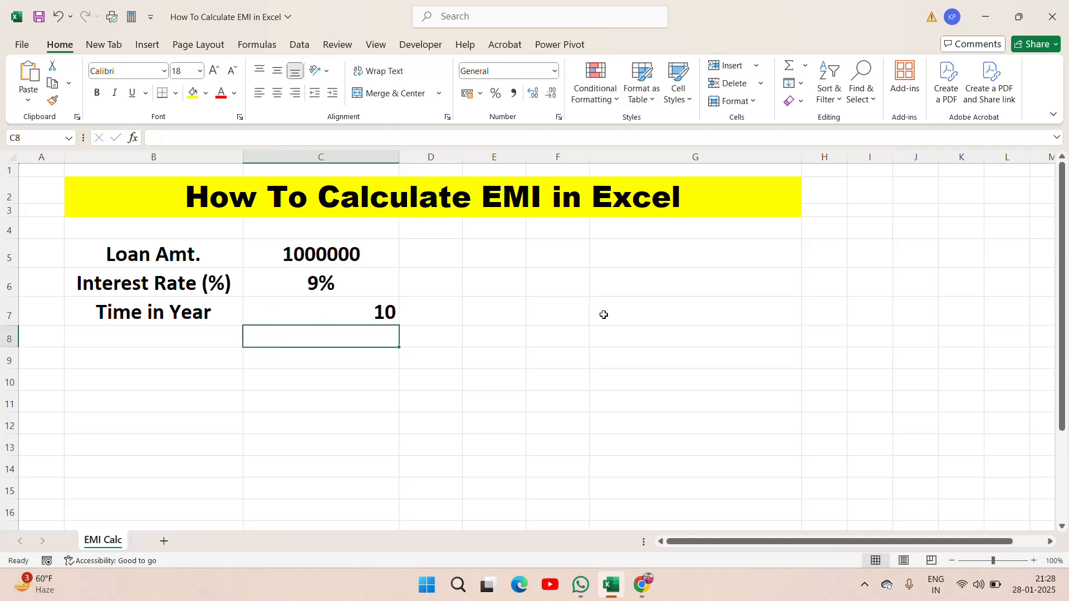
key(Up)
click(277, 93)
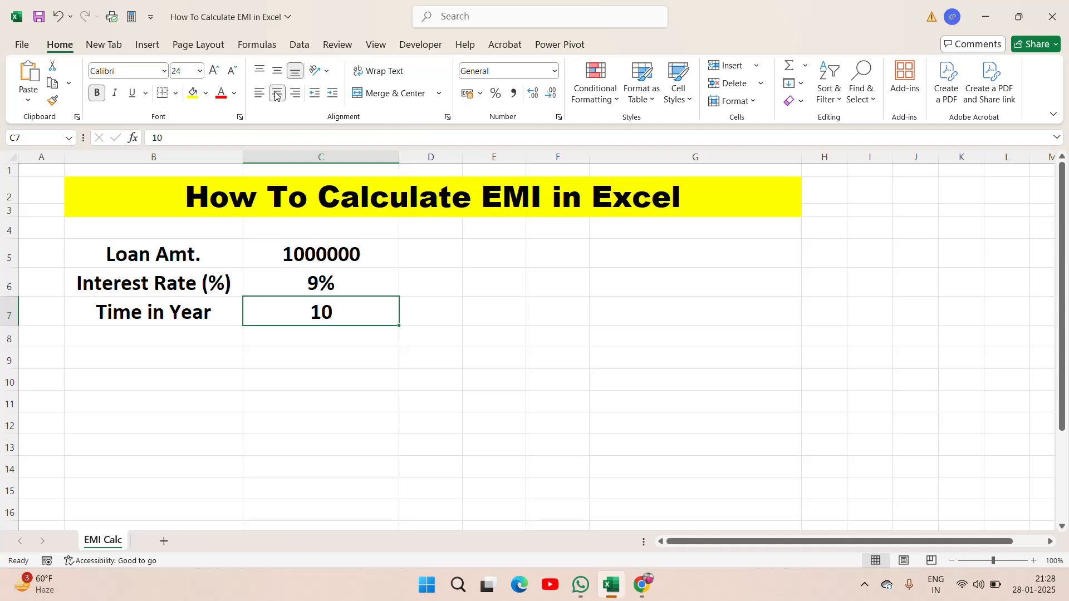
click(394, 246)
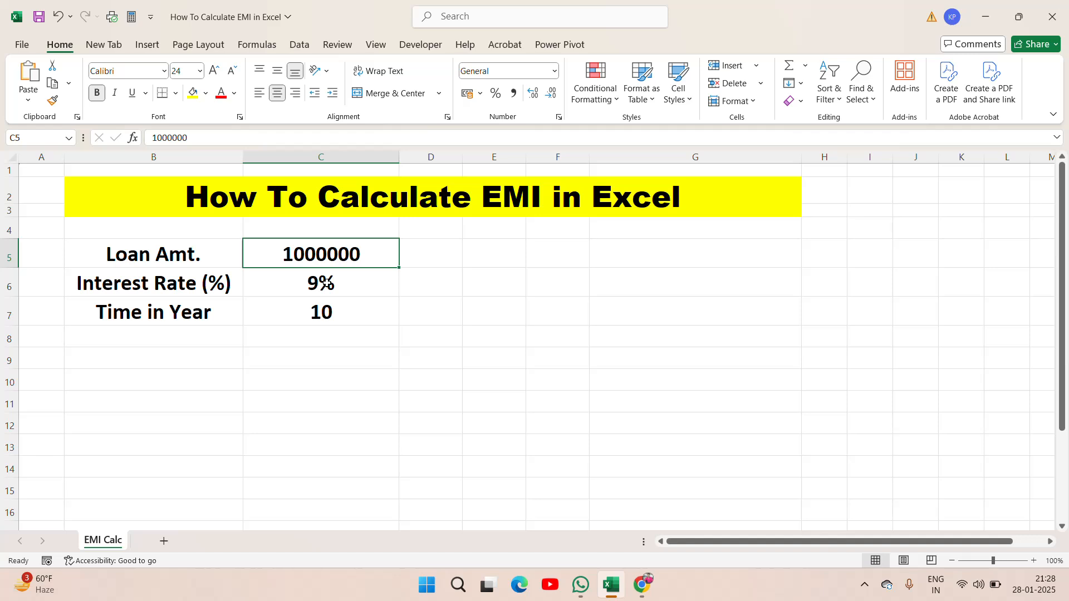
click(364, 287)
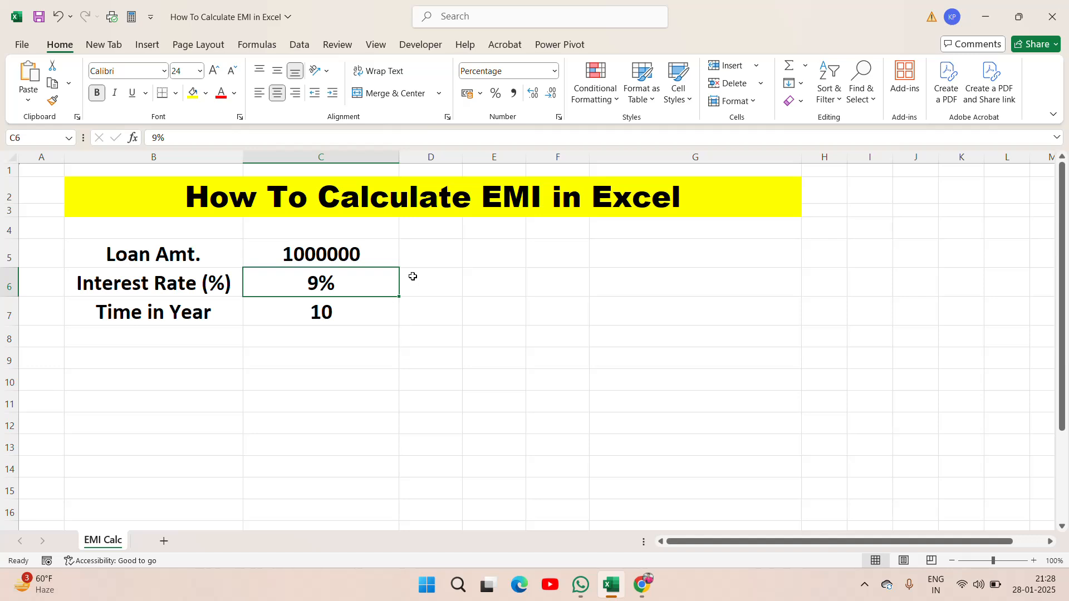
click(120, 322)
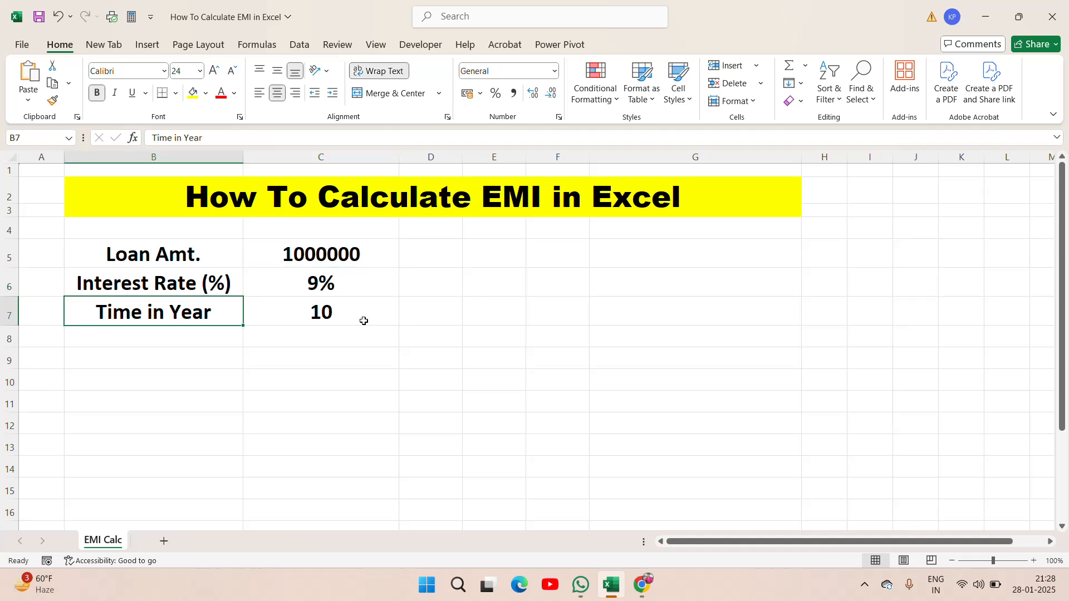
click(336, 316)
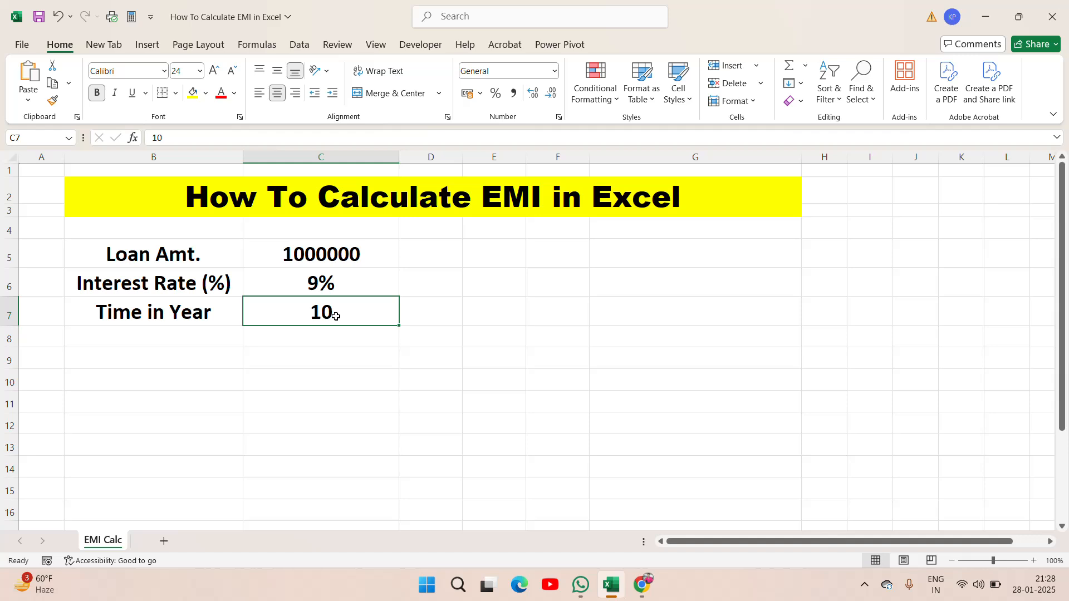
- Enter the label EMI (Monthly) in cell B9 and center it horizontally
click(134, 354)
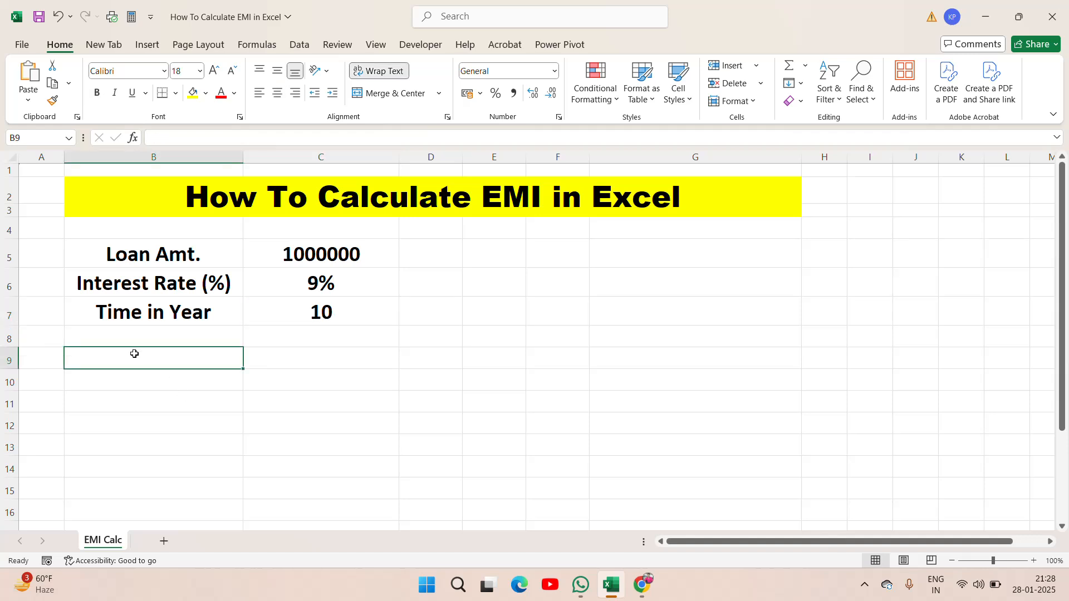
text(EMI)
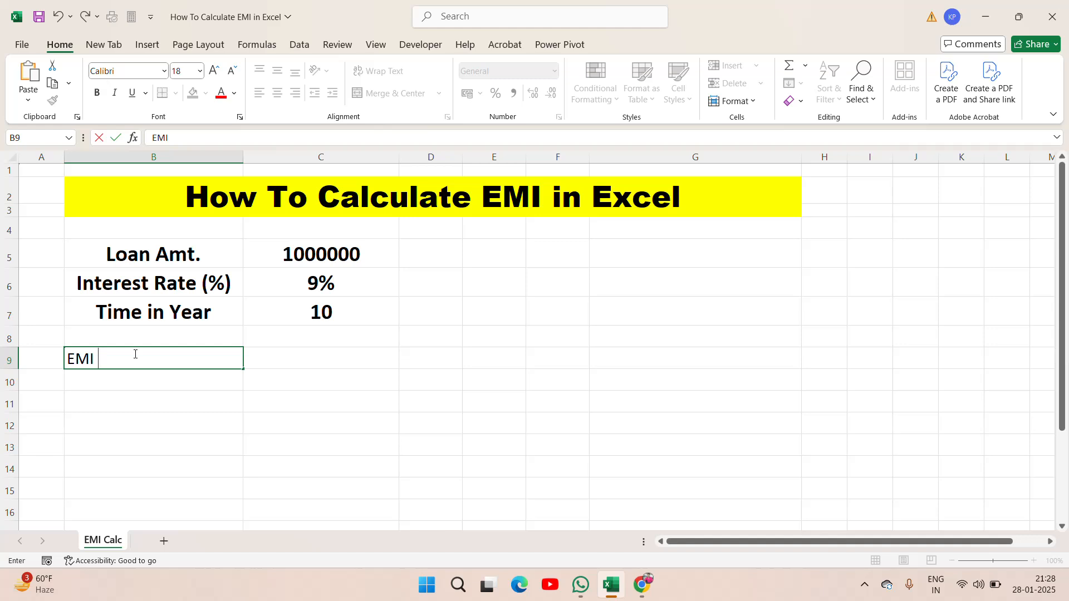
text( (Month)
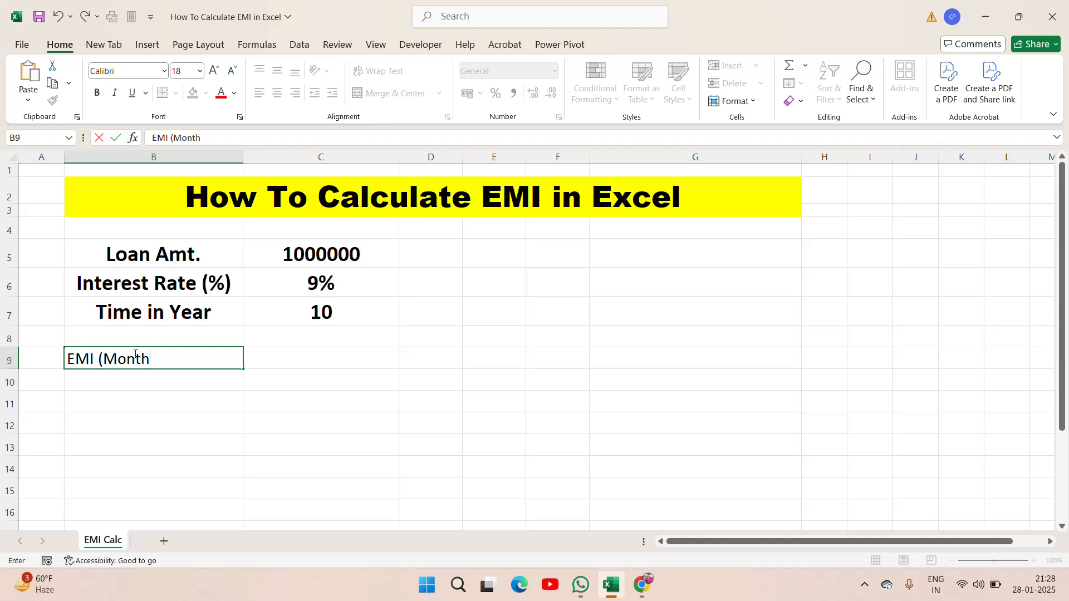
text(ly))
key(Return)
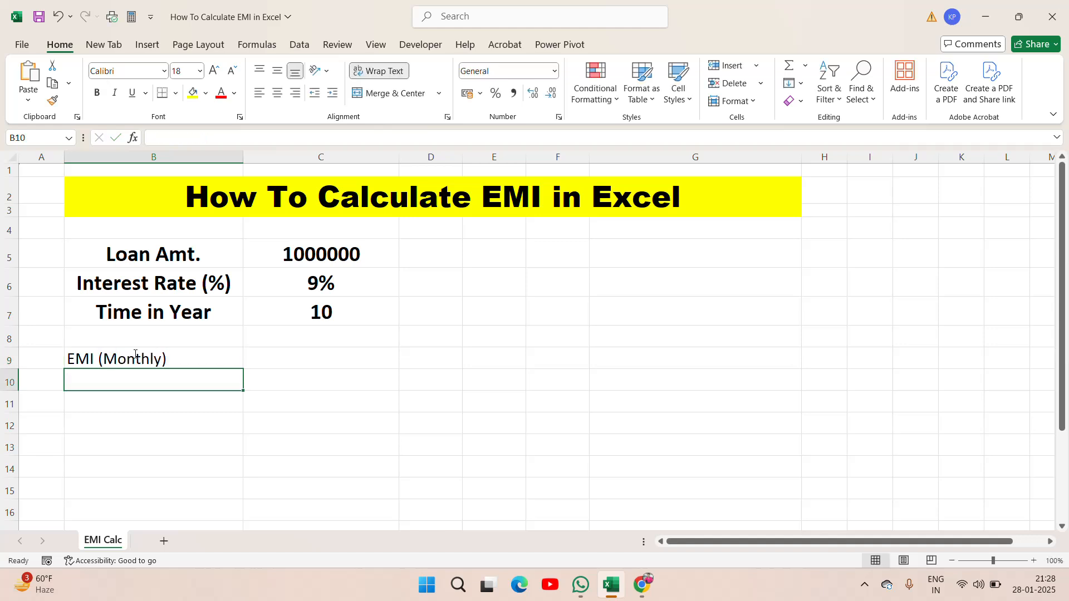
click(135, 354)
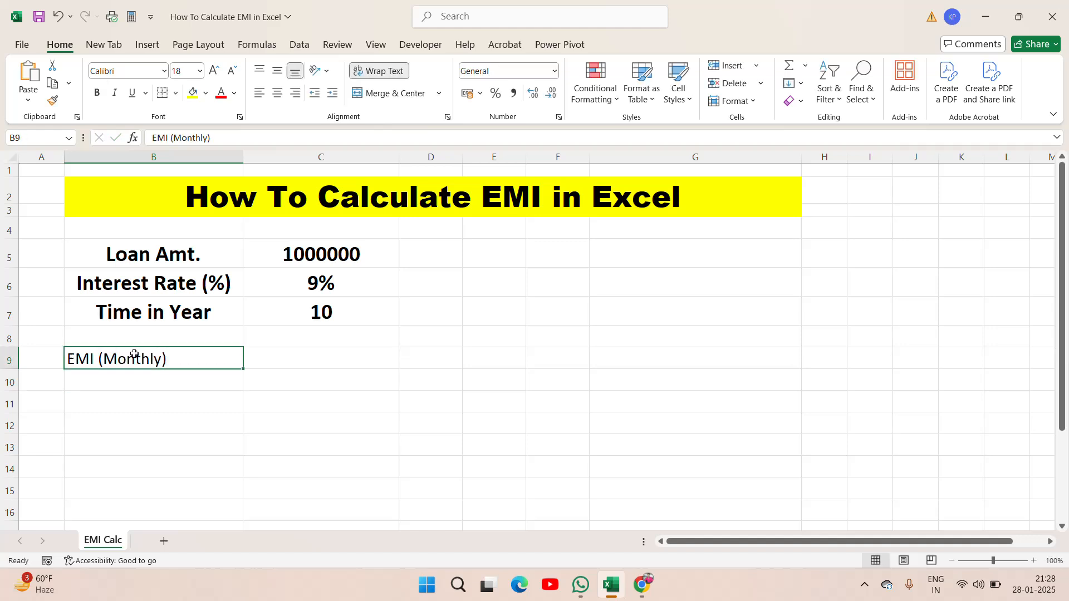
click(277, 93)
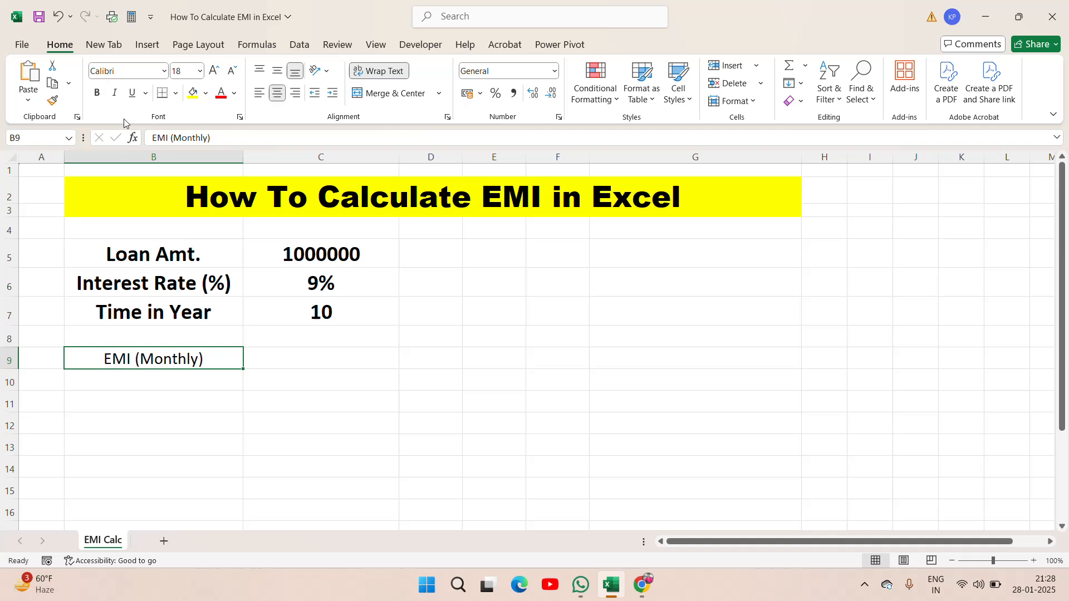
- Make the label in B9 bold and set the font size of cells B9:C9 to 24
click(310, 364)
drag(223, 361, 307, 369)
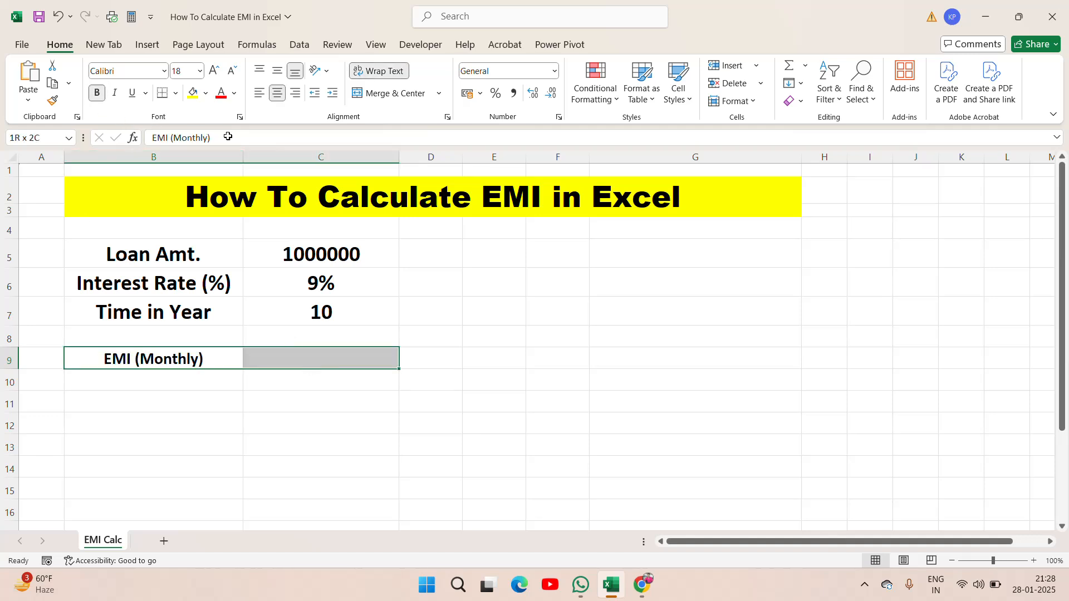
click(191, 68)
text(24)
key(Return)
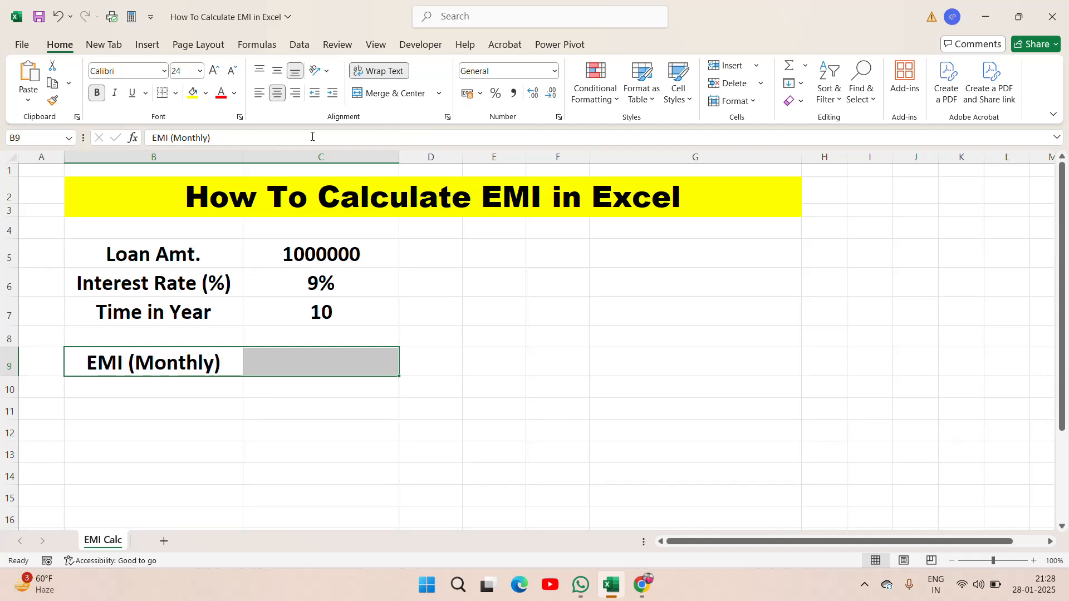
- Fill the label cell B9 with yellow and the result cell C9 with light aqua
key(Right)
click(182, 371)
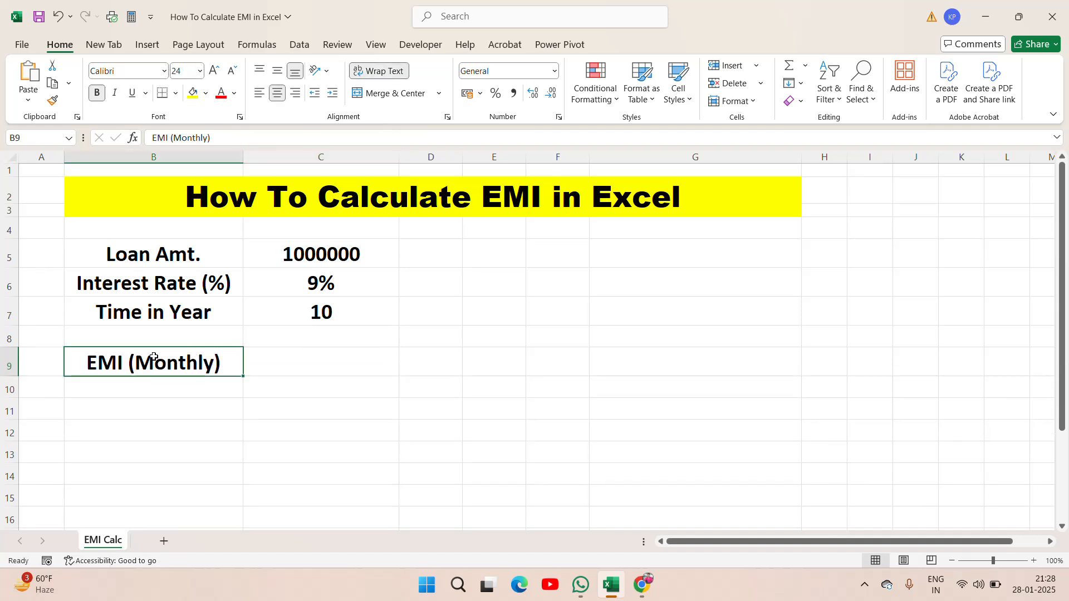
click(192, 93)
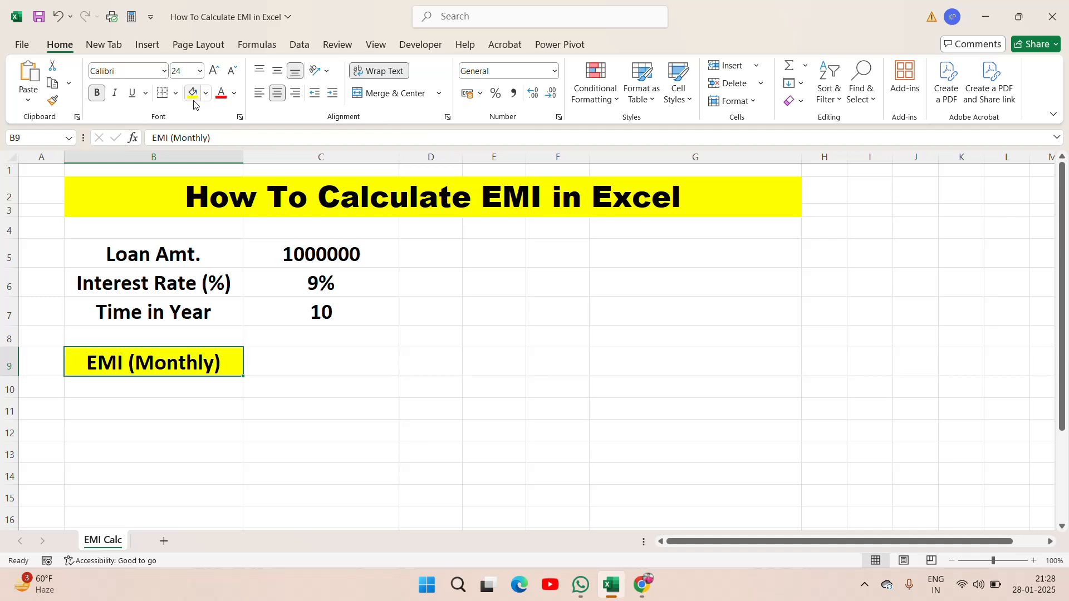
click(329, 362)
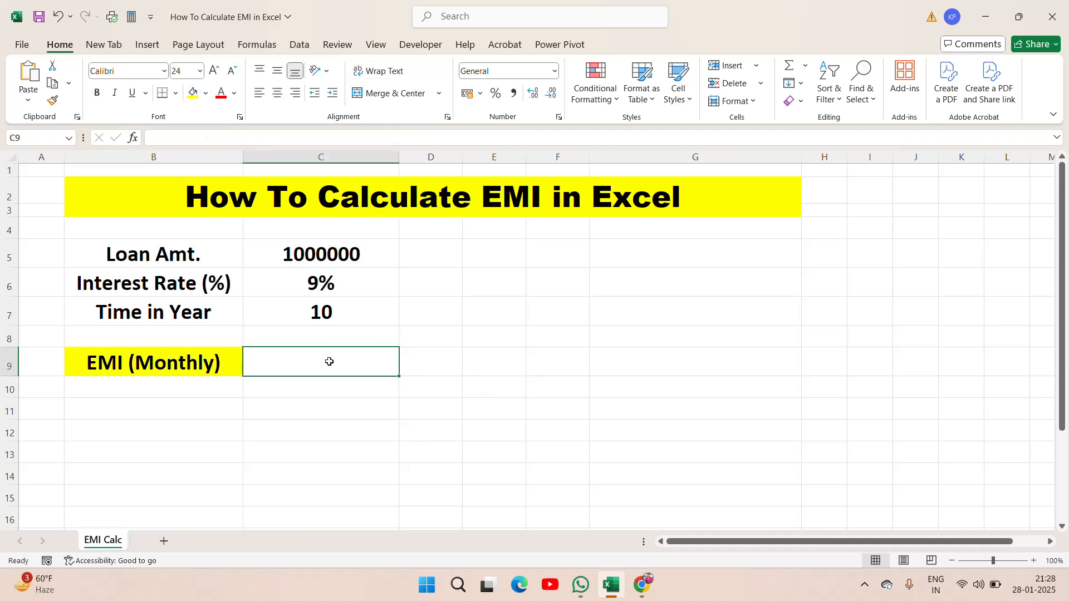
click(206, 93)
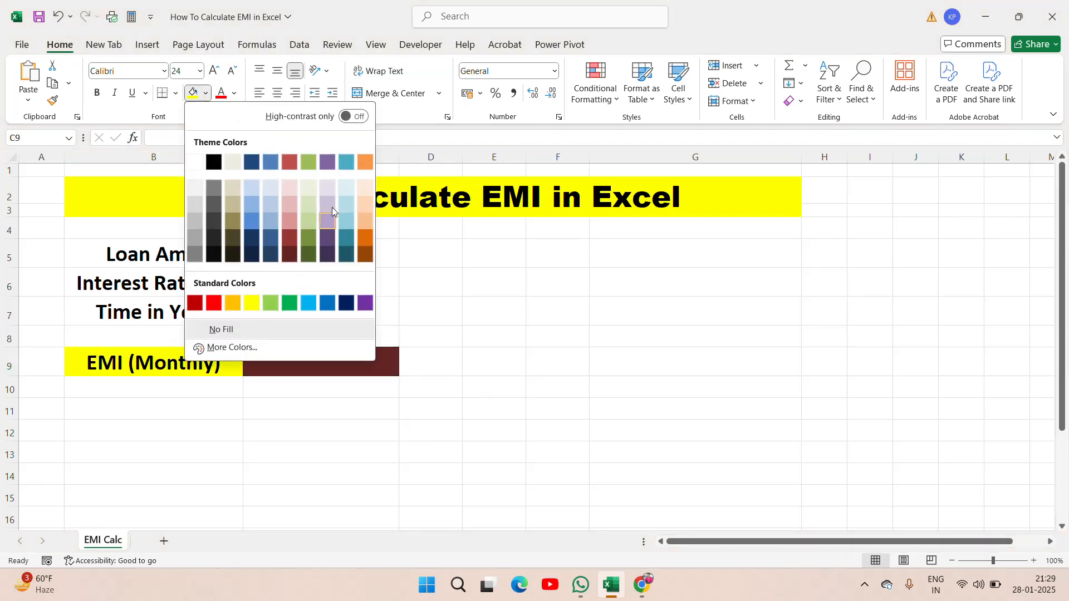
click(344, 188)
click(451, 358)
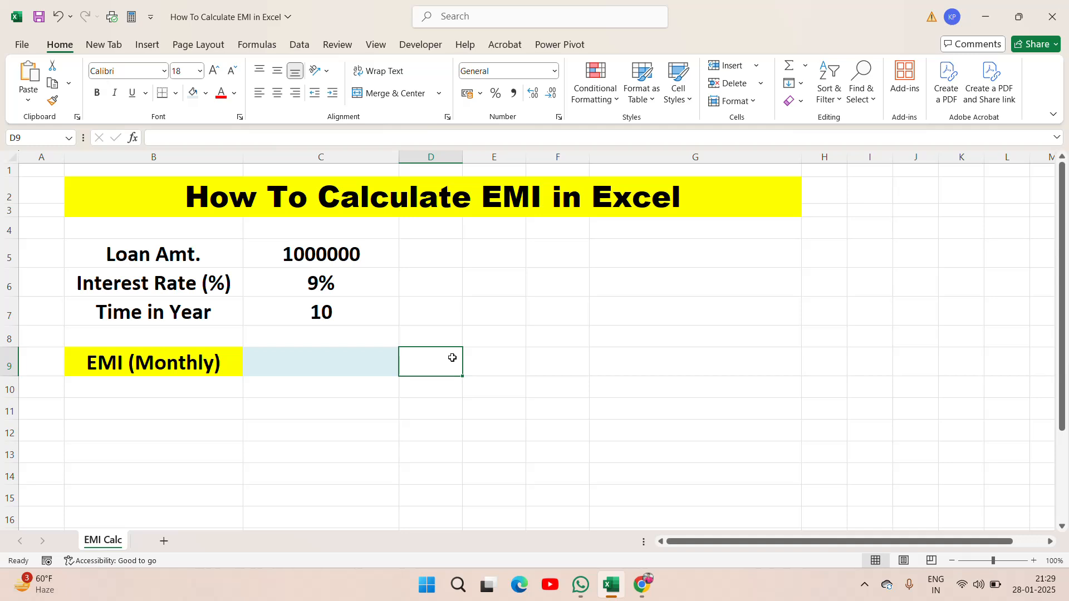
- Calculate the monthly EMI in cell C9 with the formula =PMT(C6/12,C7*12,C5)
key(Left)
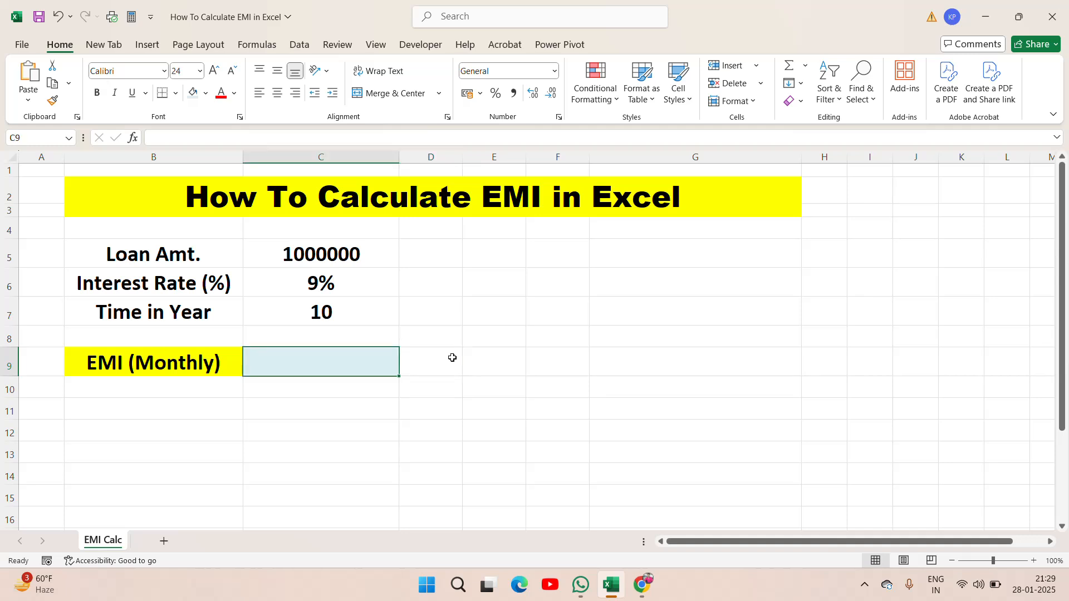
text(=pm)
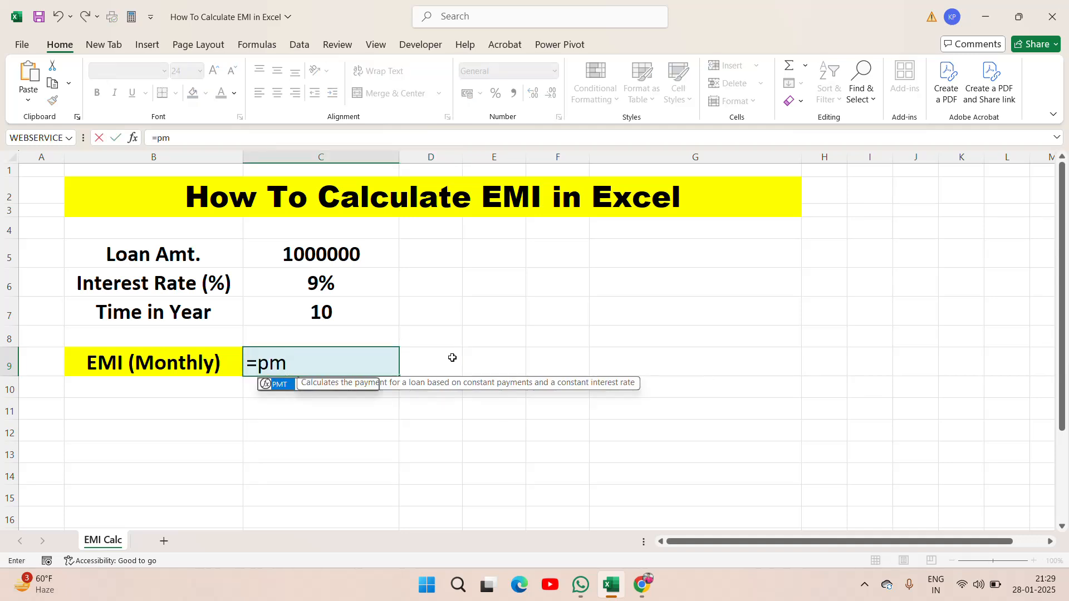
key(Tab)
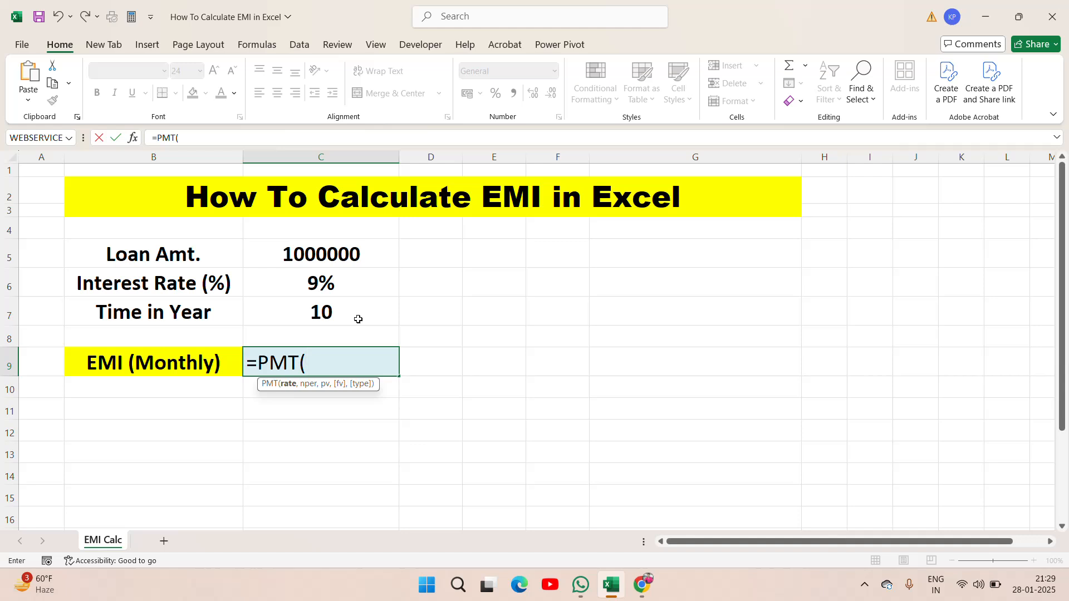
click(320, 285)
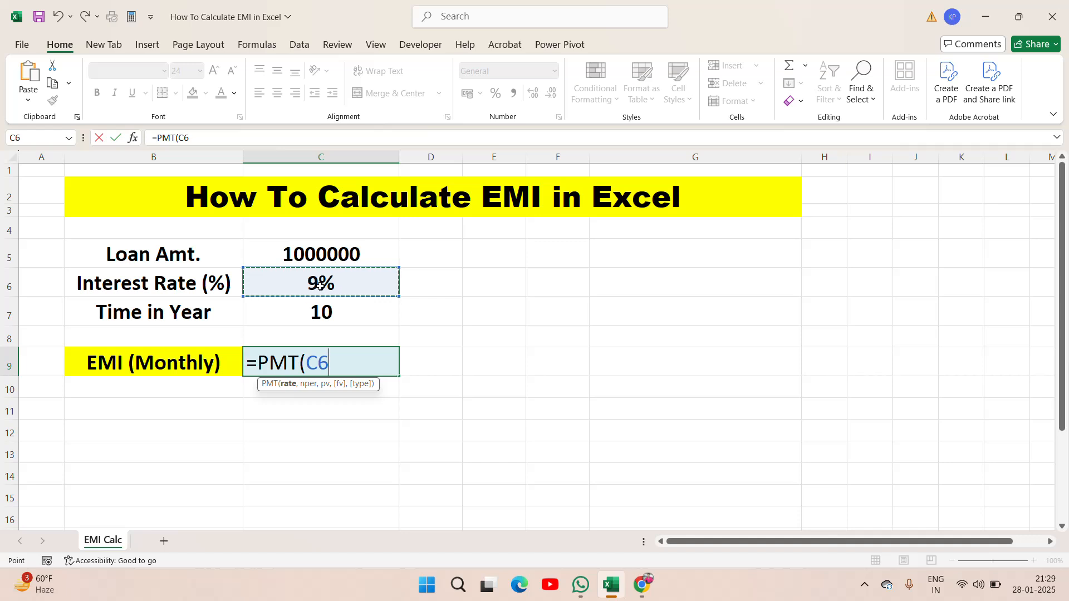
text(/)
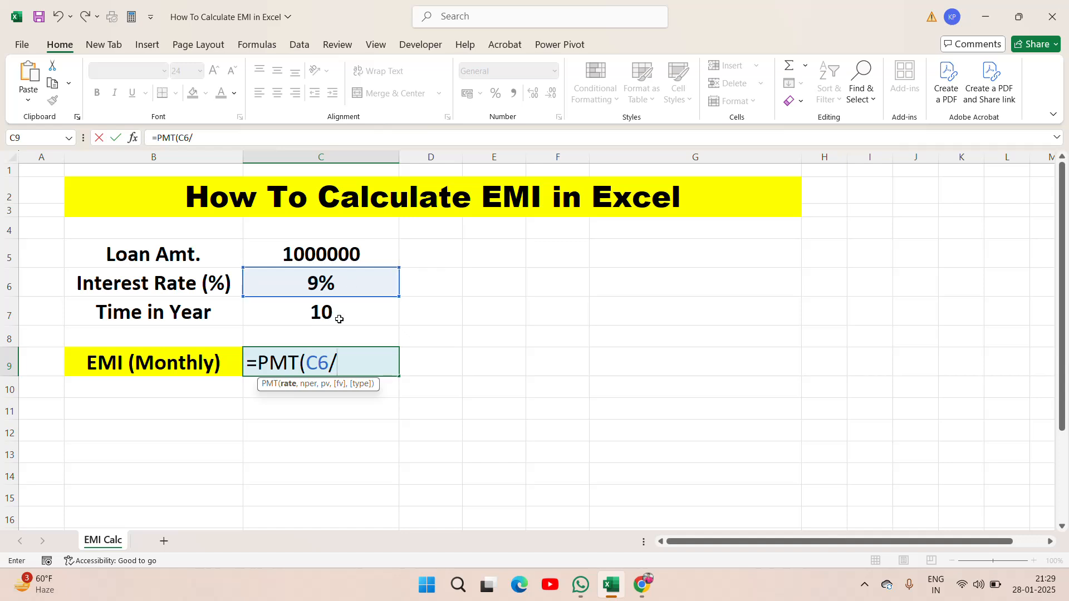
text(12,)
click(312, 312)
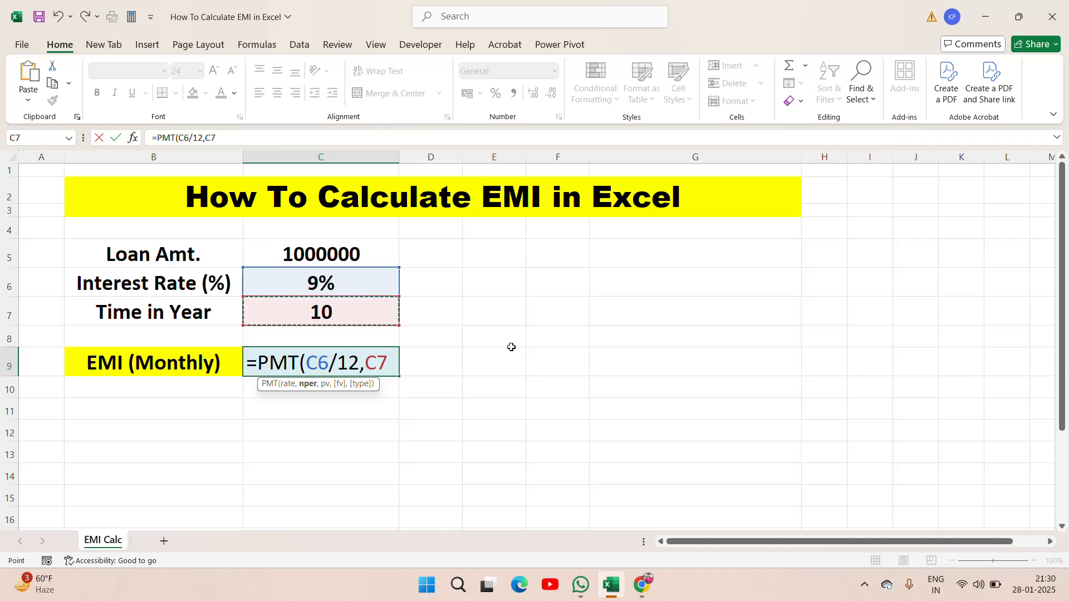
text(*12)
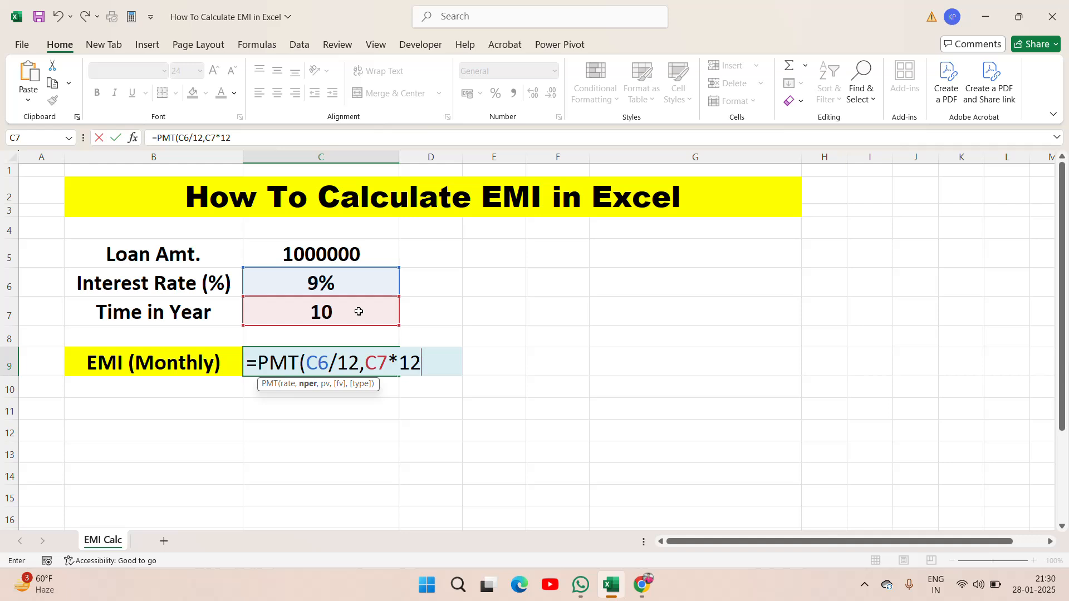
text(,)
click(284, 254)
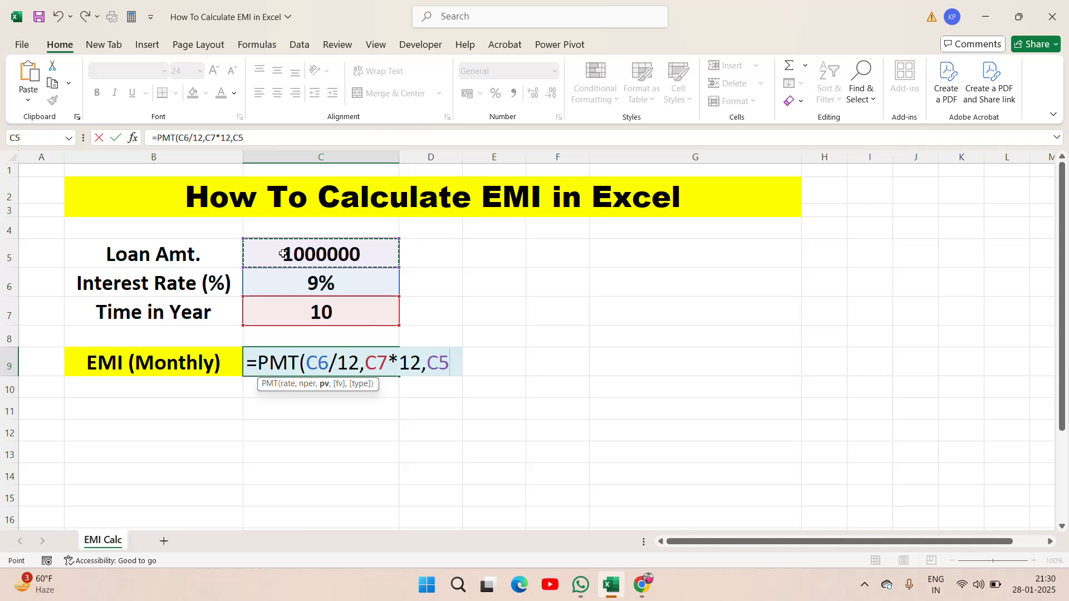
text())
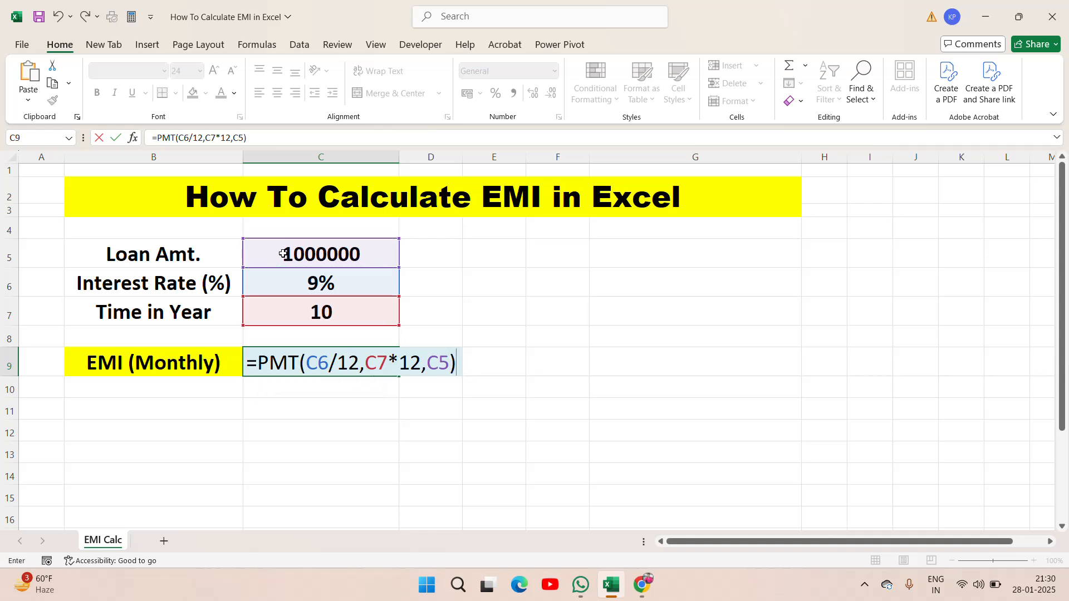
key(Return)
key(Up)
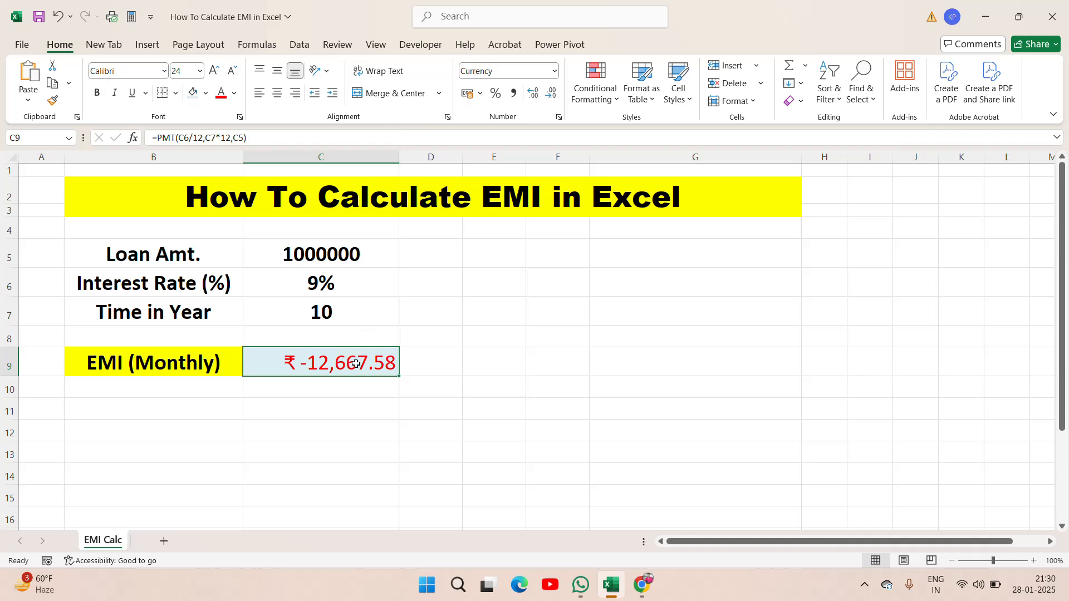
- Format cell C9 as ₹ currency, showing negative numbers in red without a minus sign
click(362, 261)
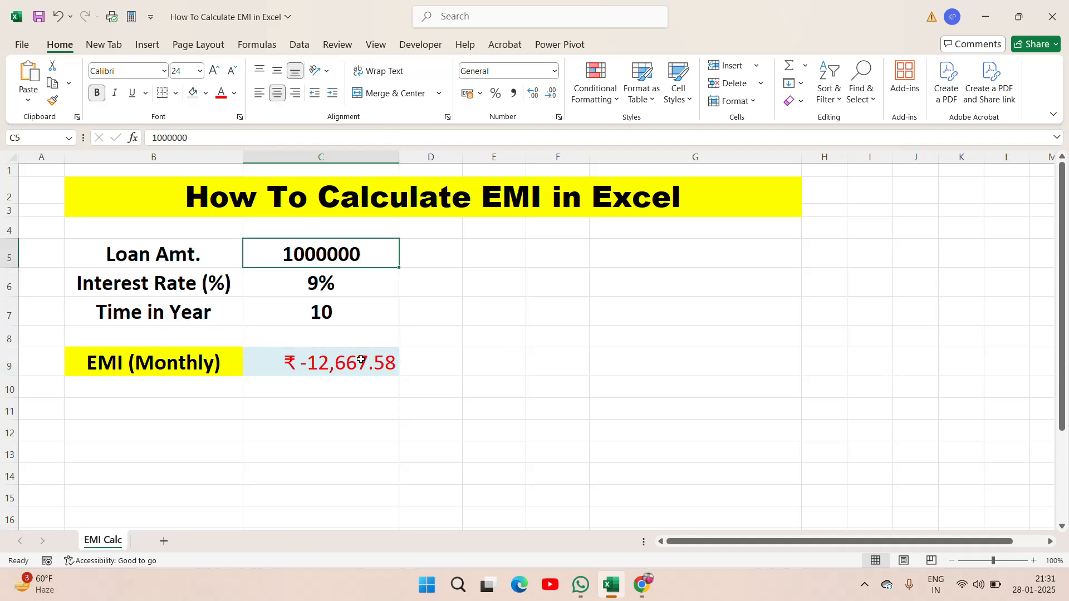
click(326, 362)
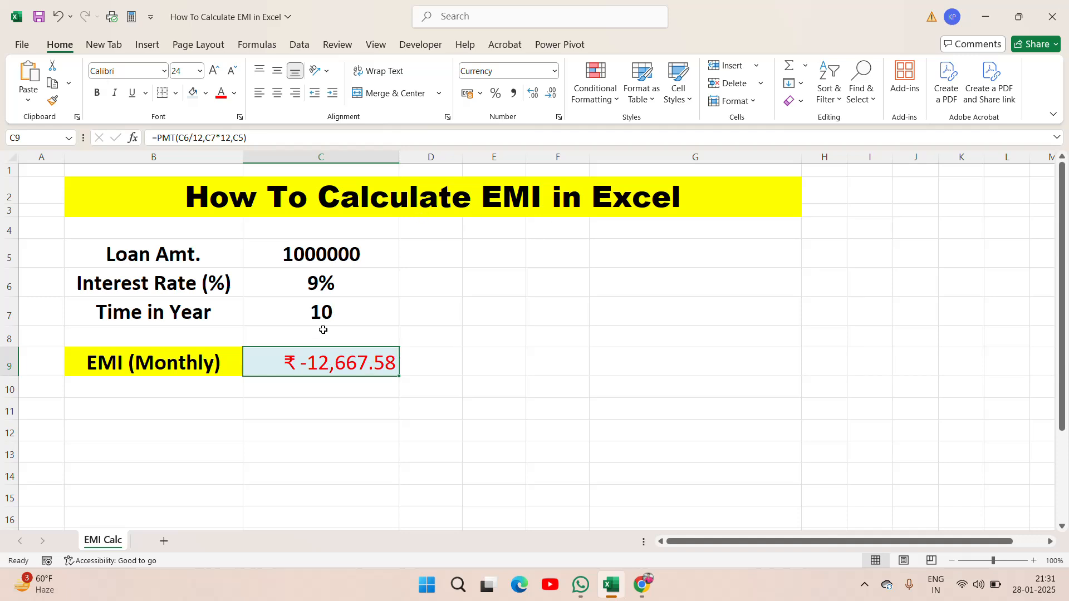
right_click(336, 358)
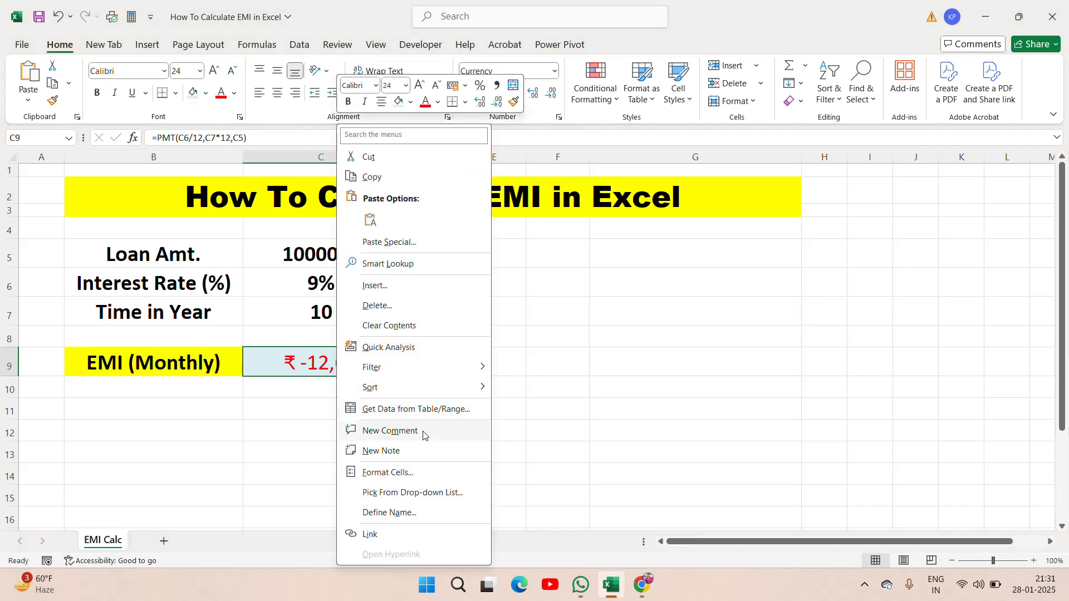
click(377, 473)
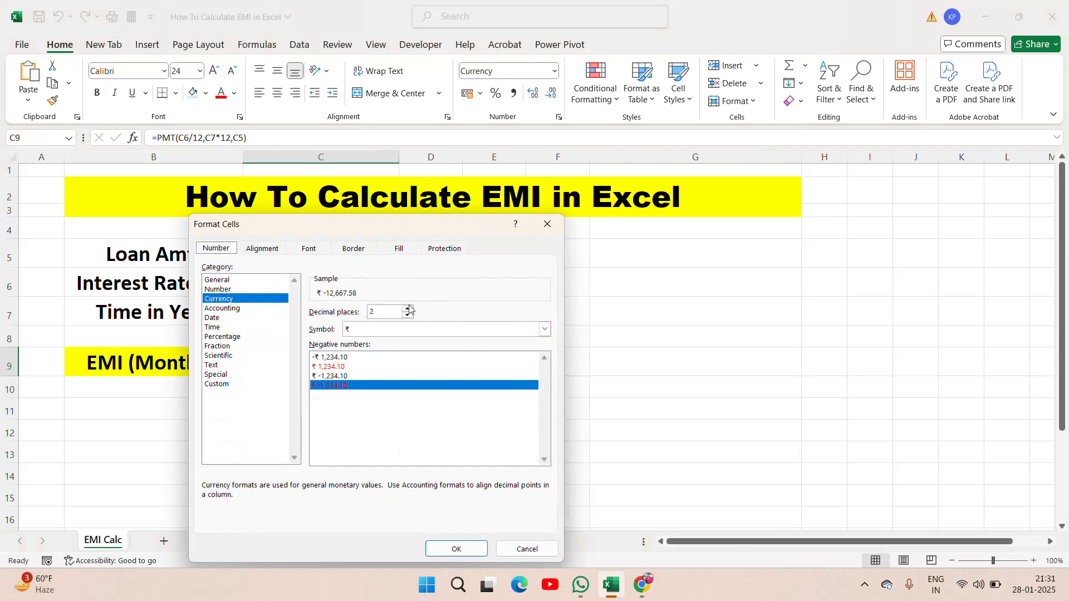
click(340, 368)
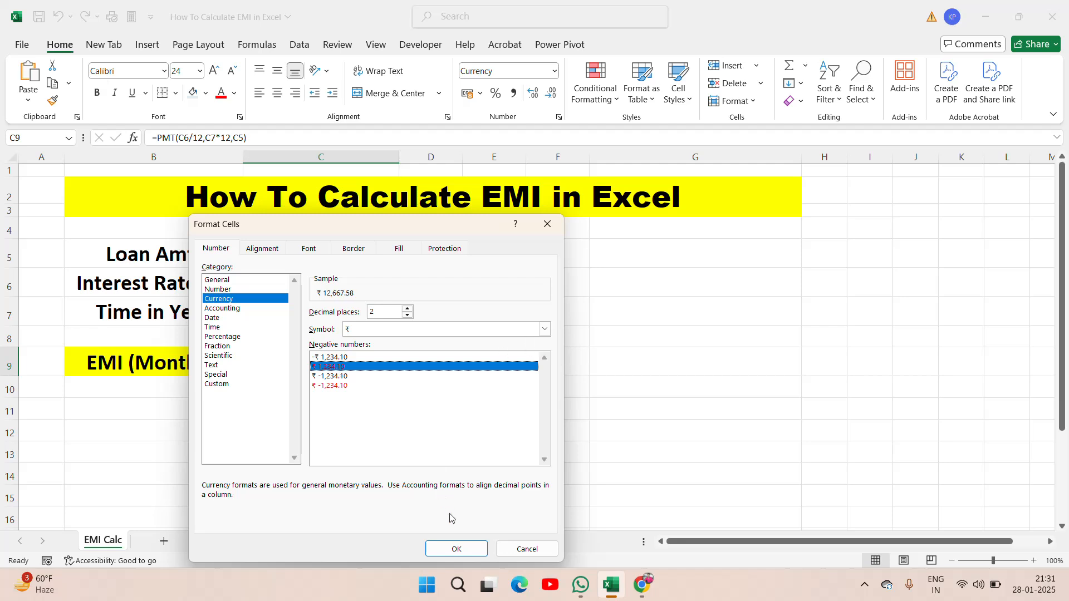
click(456, 548)
click(319, 404)
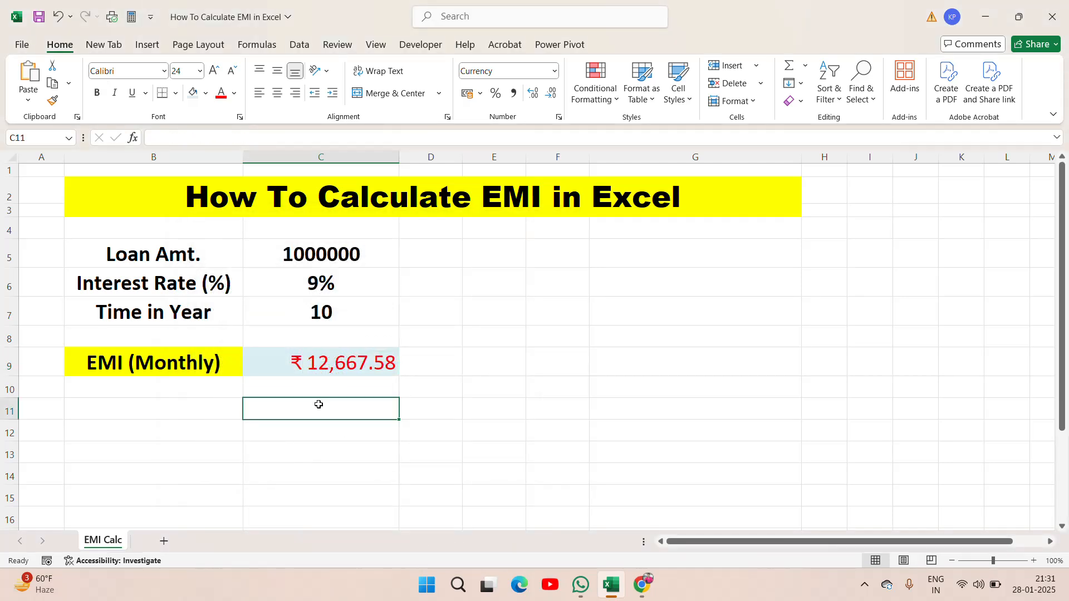
click(473, 360)
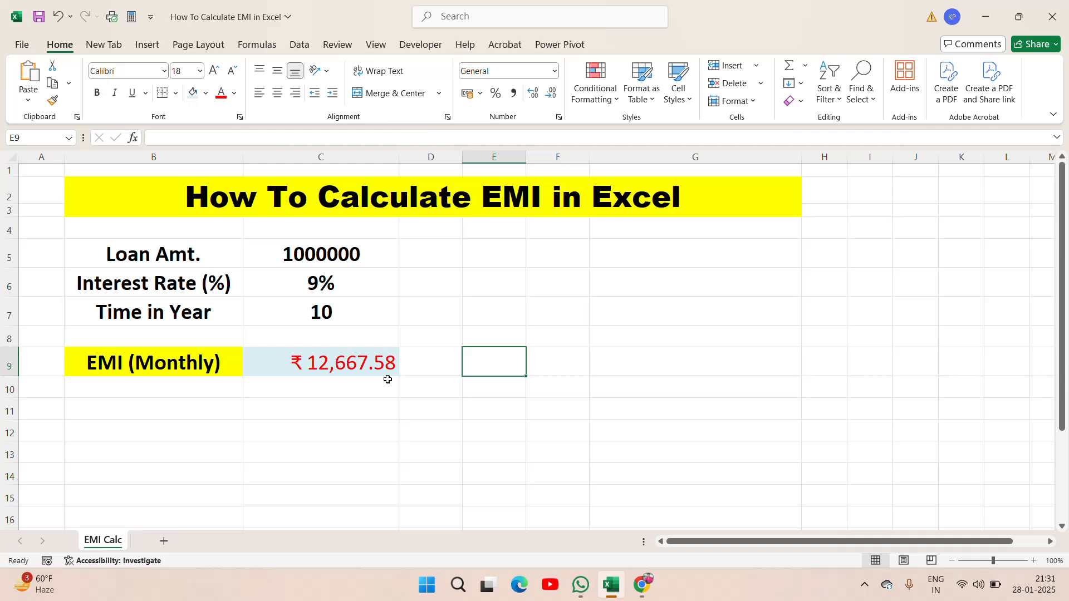
click(335, 362)
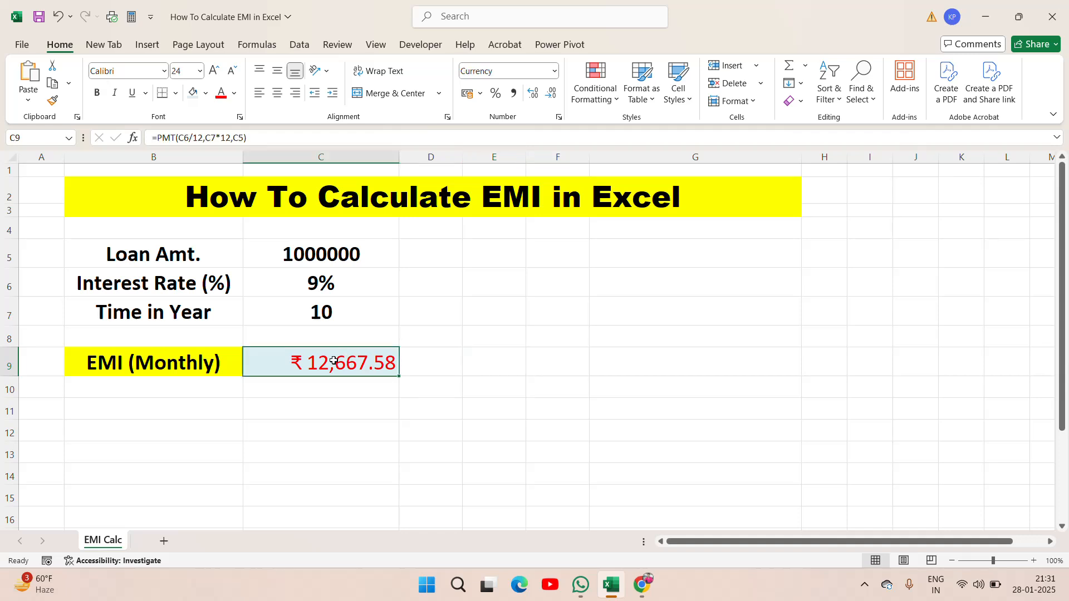
click(441, 365)
click(350, 364)
click(455, 351)
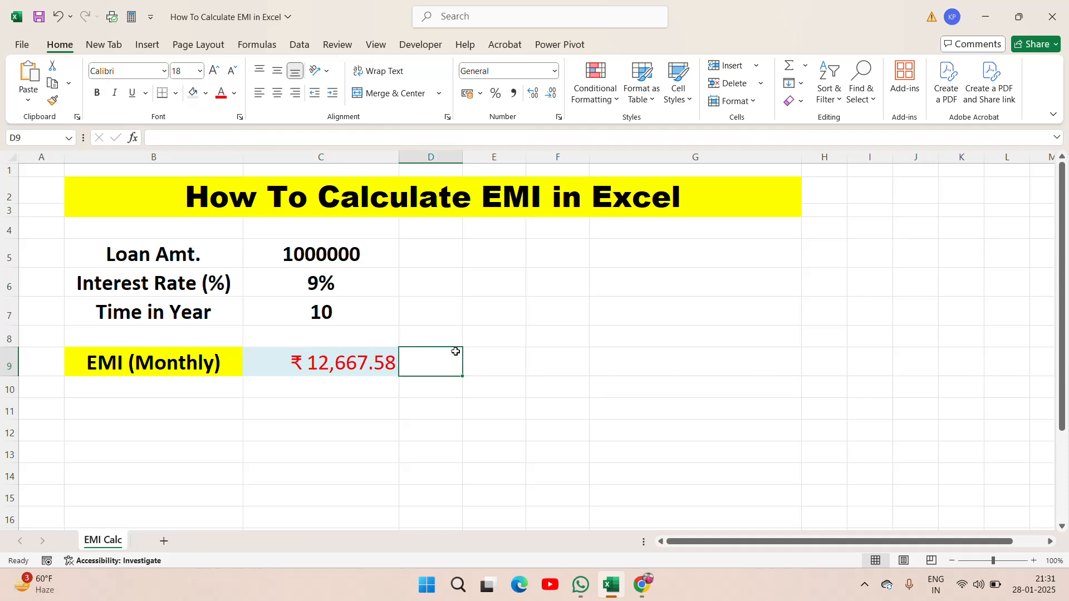
key(Down)
key(Up)
key(Left)
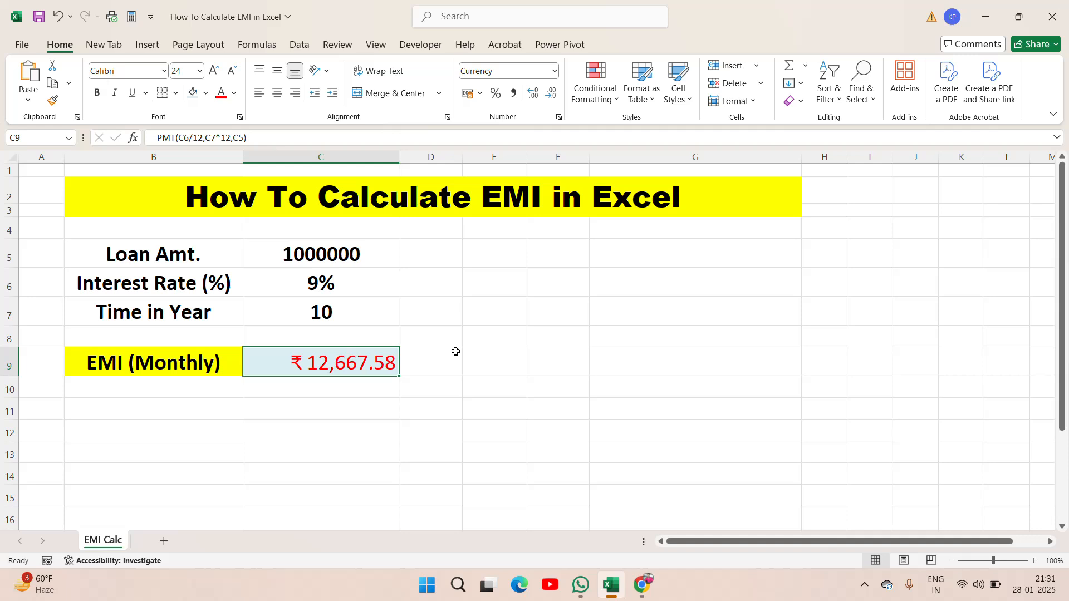
- Calculate the monthly EMI again in cell C10 with the formula =PMT(C6/12,C7*12,C5)
key(Down)
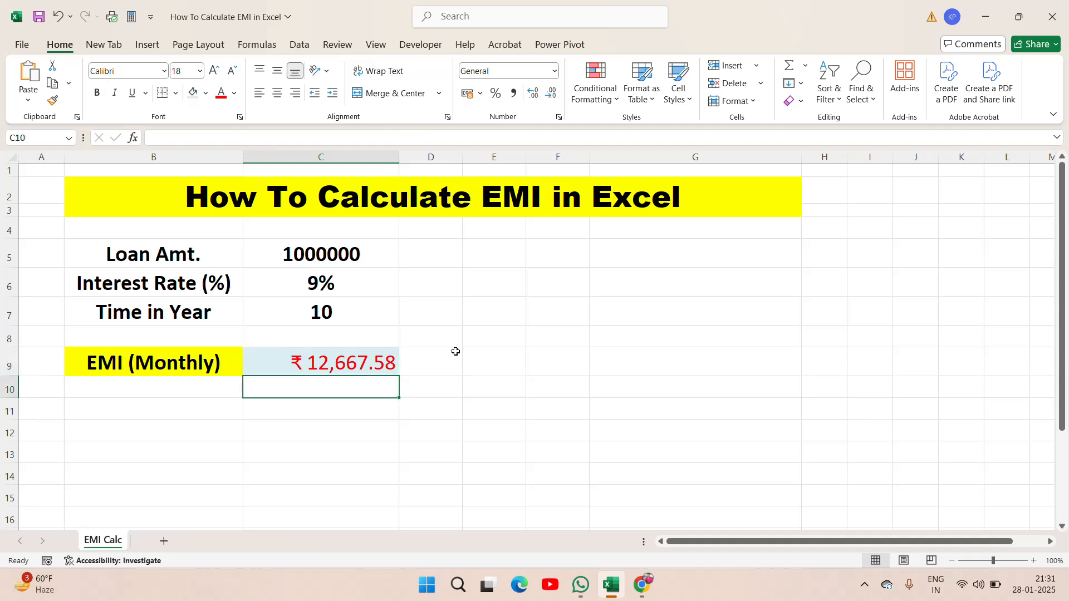
text(=pm)
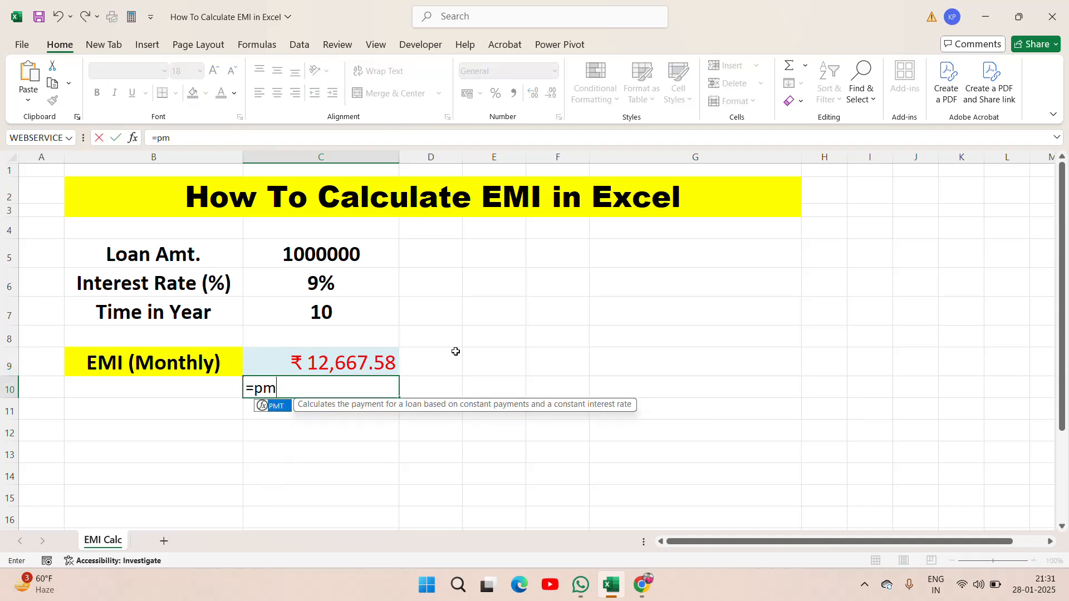
key(Tab)
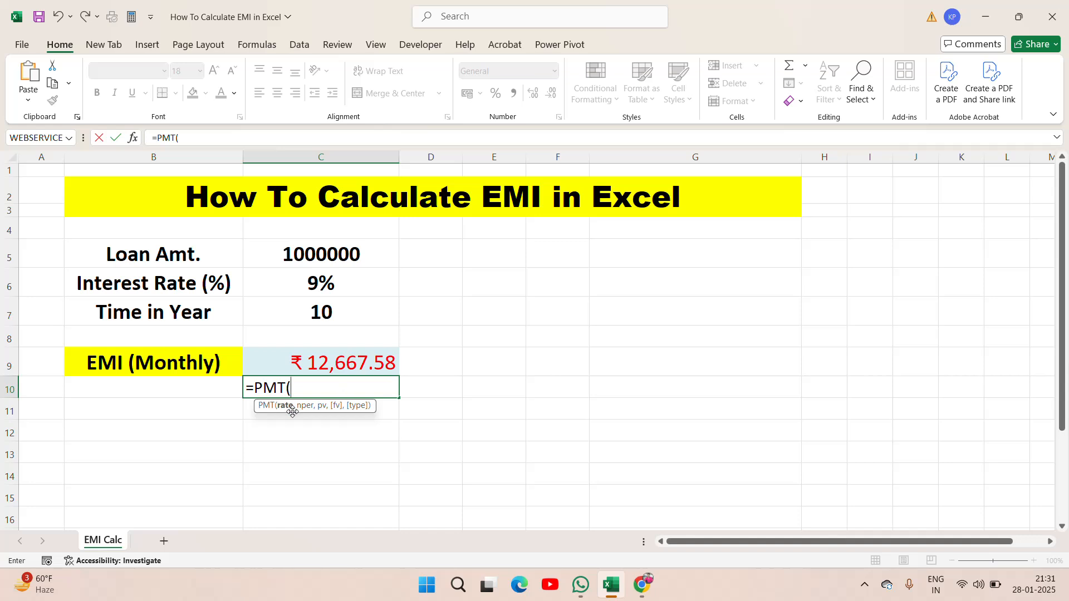
click(330, 282)
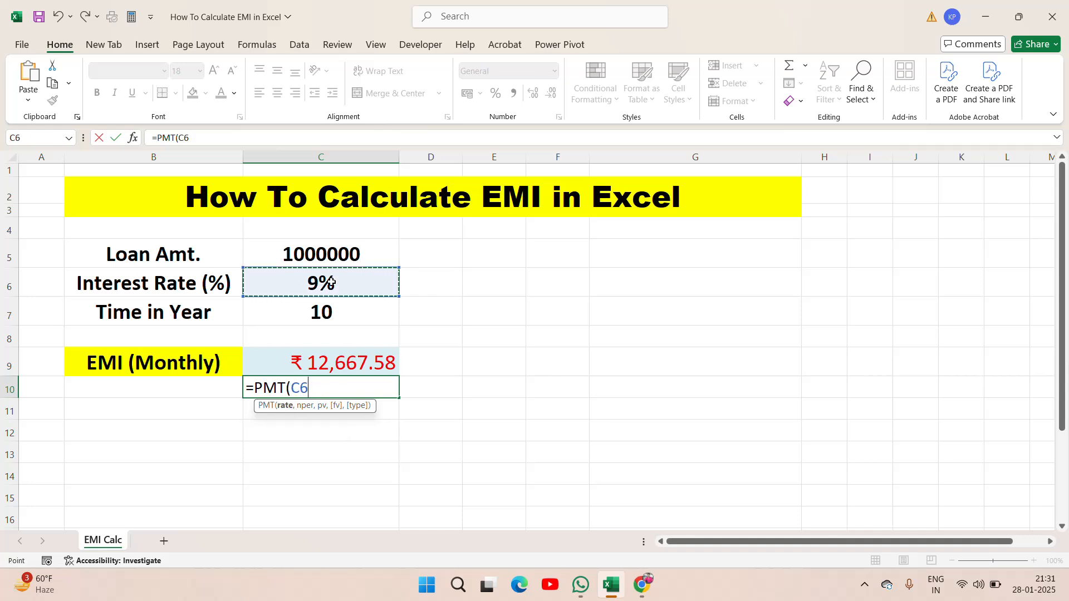
text(/)
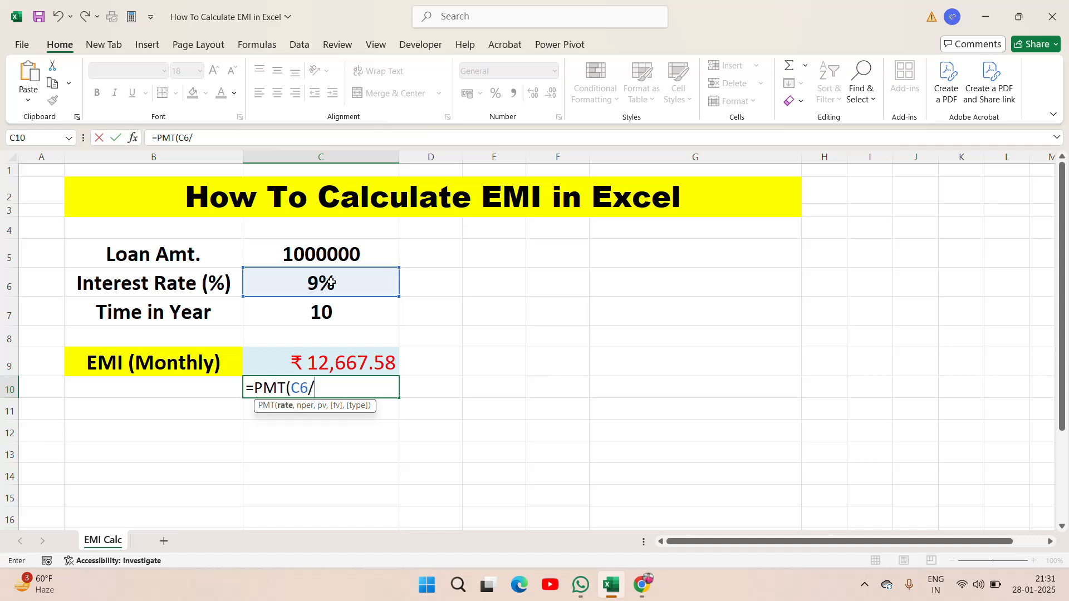
text(12,)
click(325, 313)
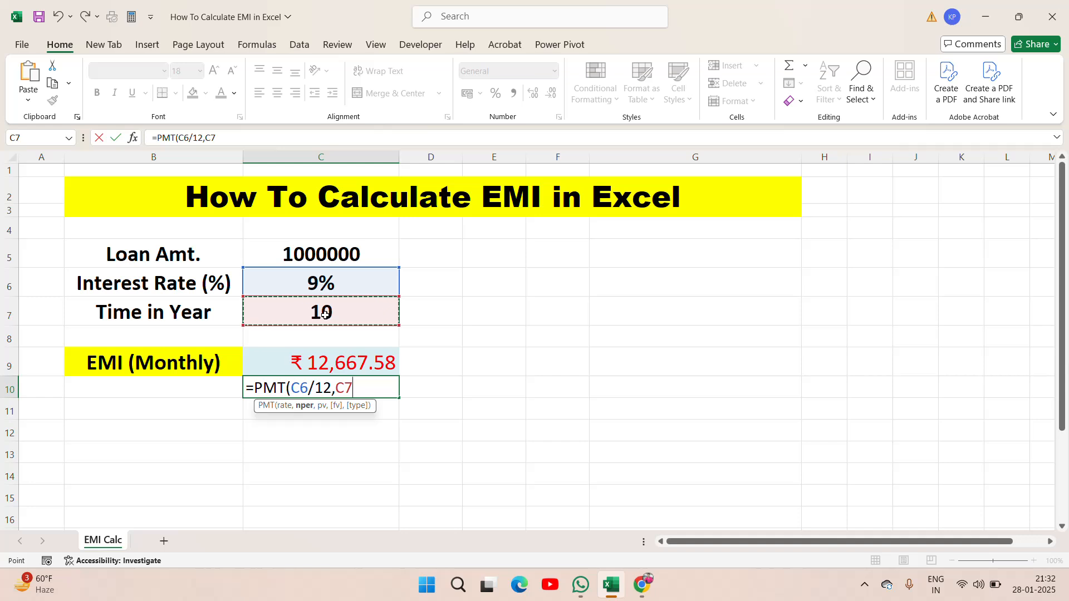
text((C6/)
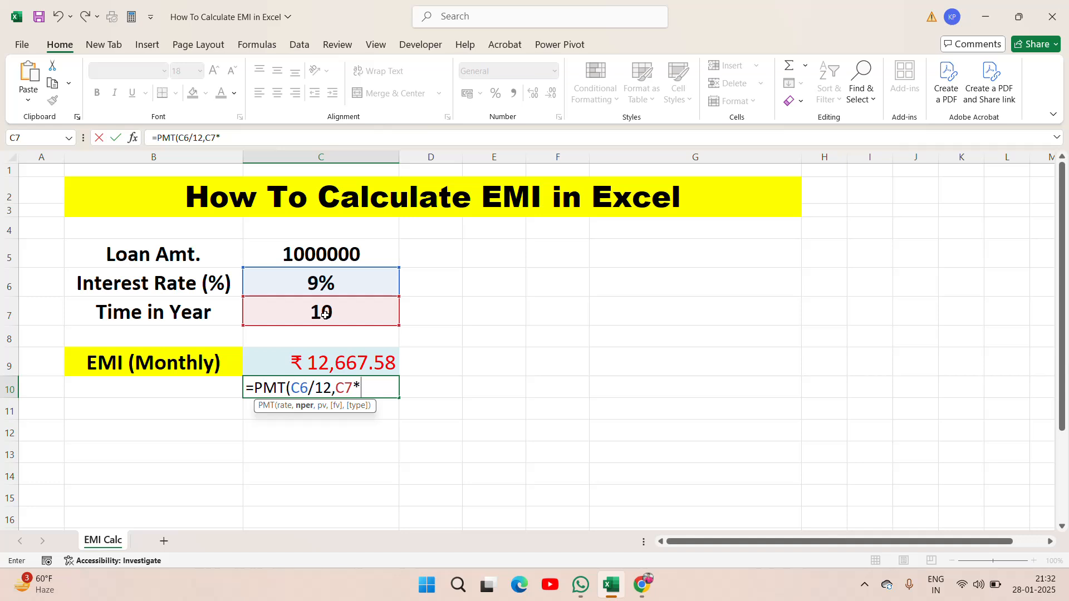
text(12,)
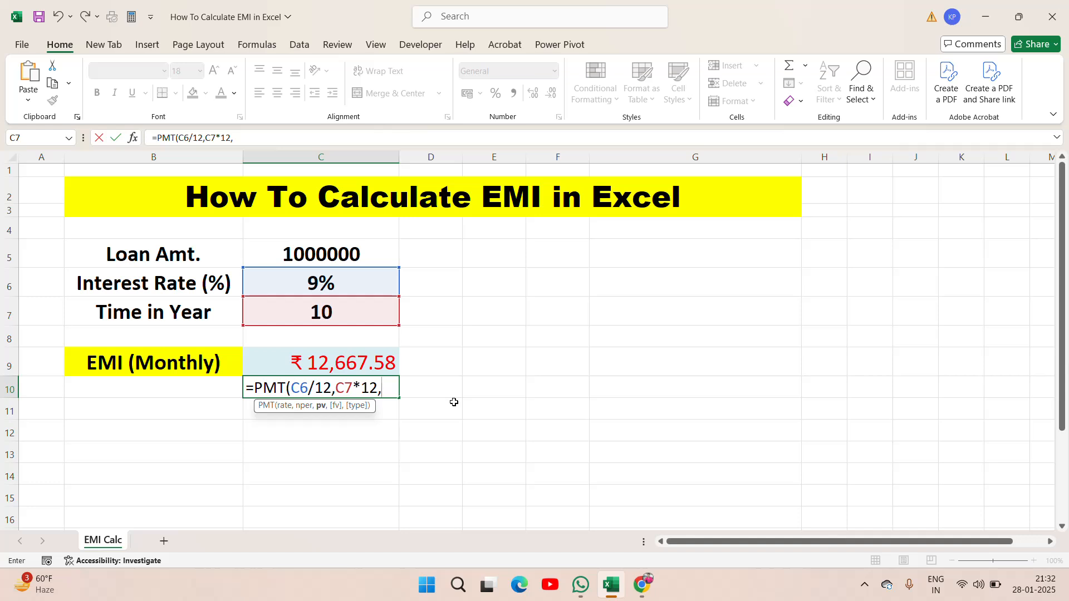
click(319, 254)
key(Return)
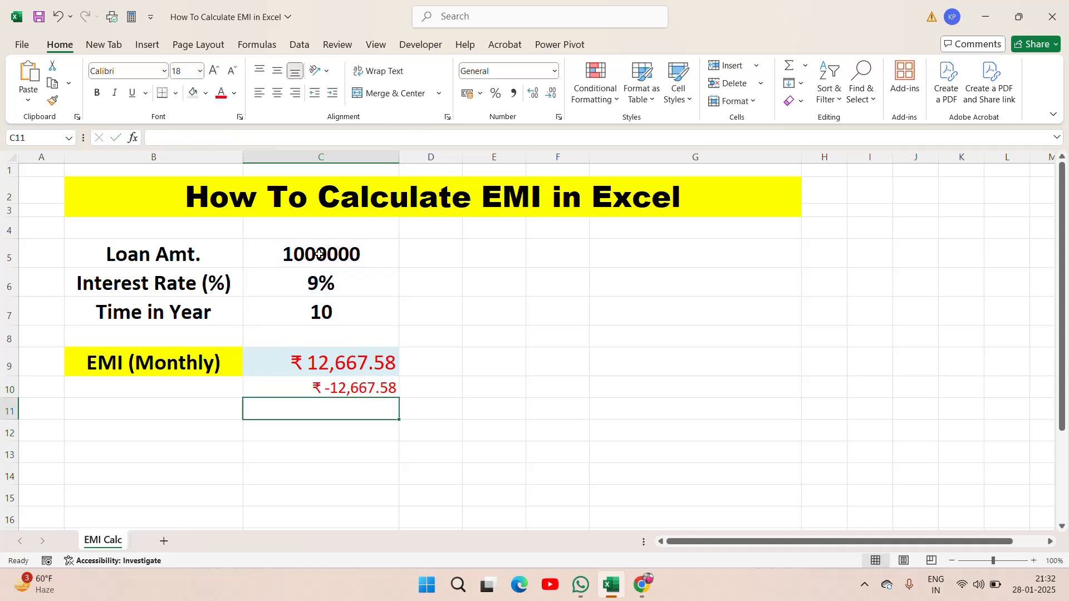
- Format cell C10 as ₹ currency with two decimals, showing negative numbers in red without a minus sign
key(Up)
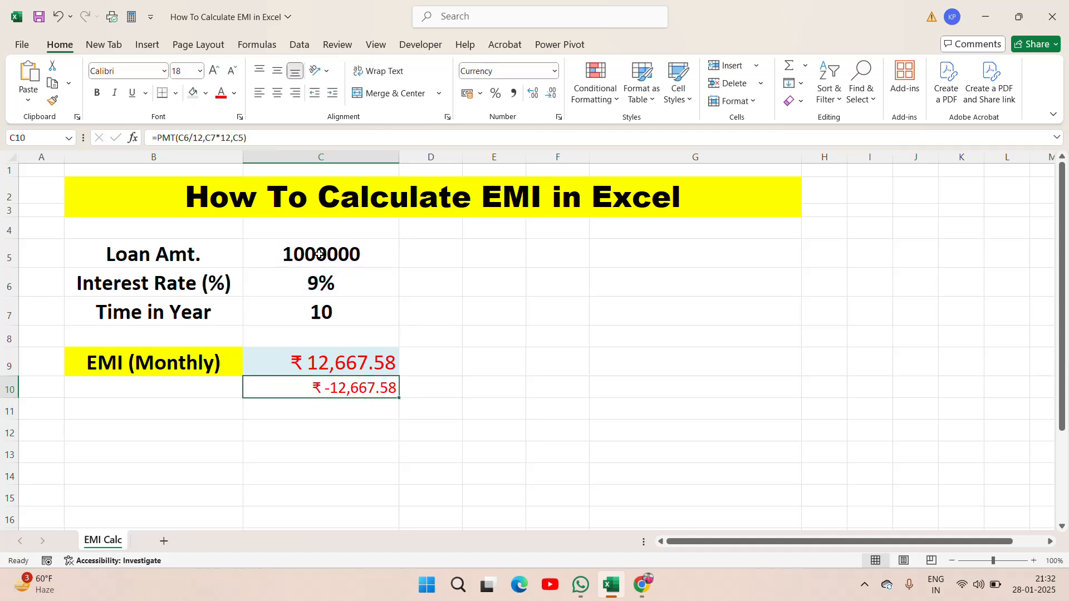
right_click(368, 388)
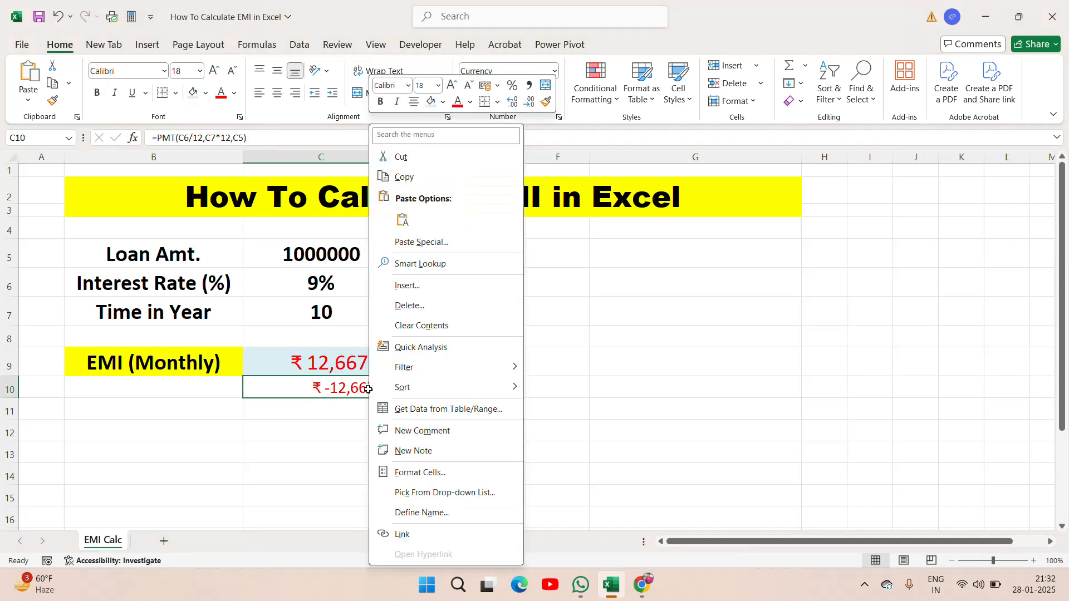
click(433, 477)
click(386, 368)
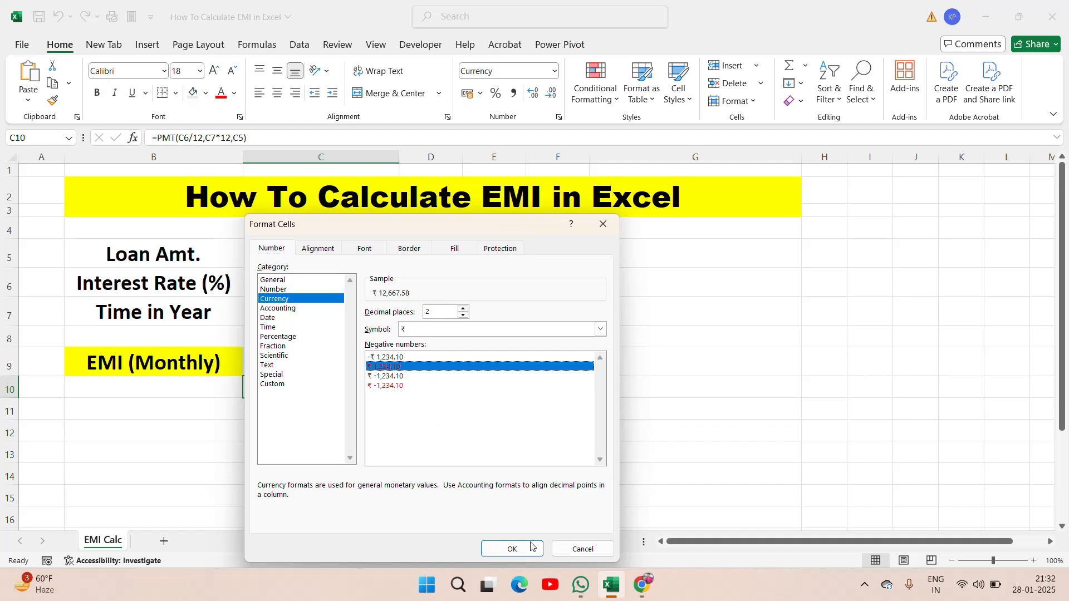
click(530, 549)
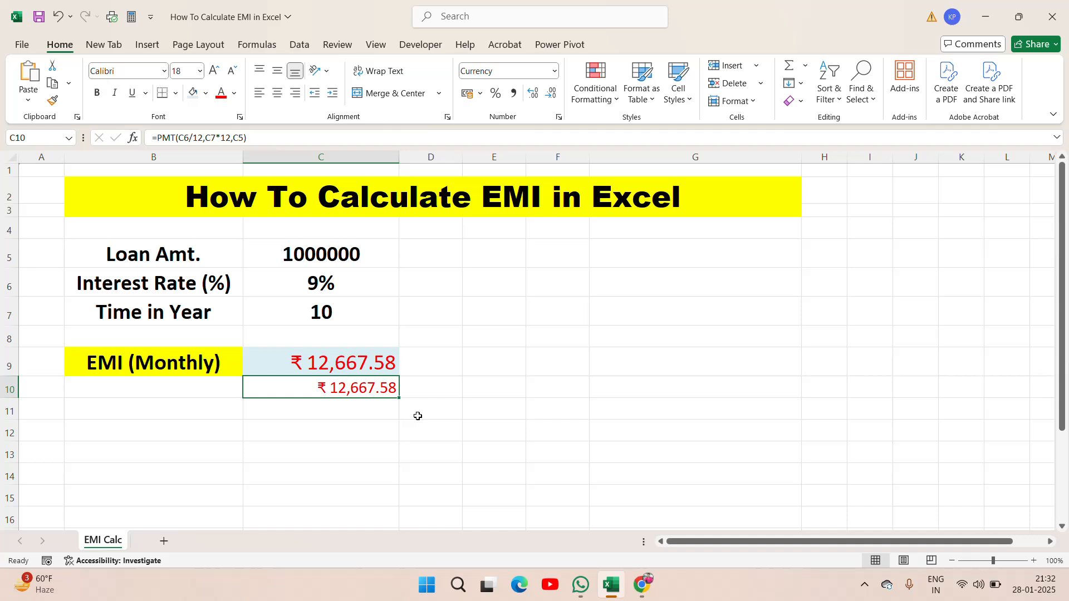
- Delete the duplicate EMI formula from cell C10
click(450, 383)
key(Left)
key(Delete)
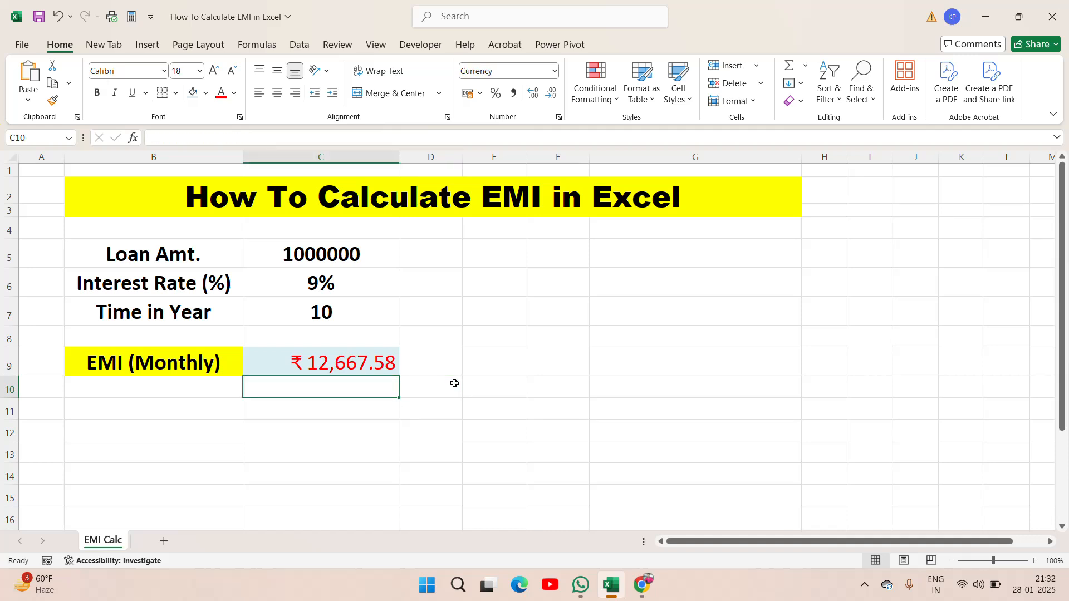
- Set the loan amount in cell C5 to 200000
click(382, 280)
key(Up)
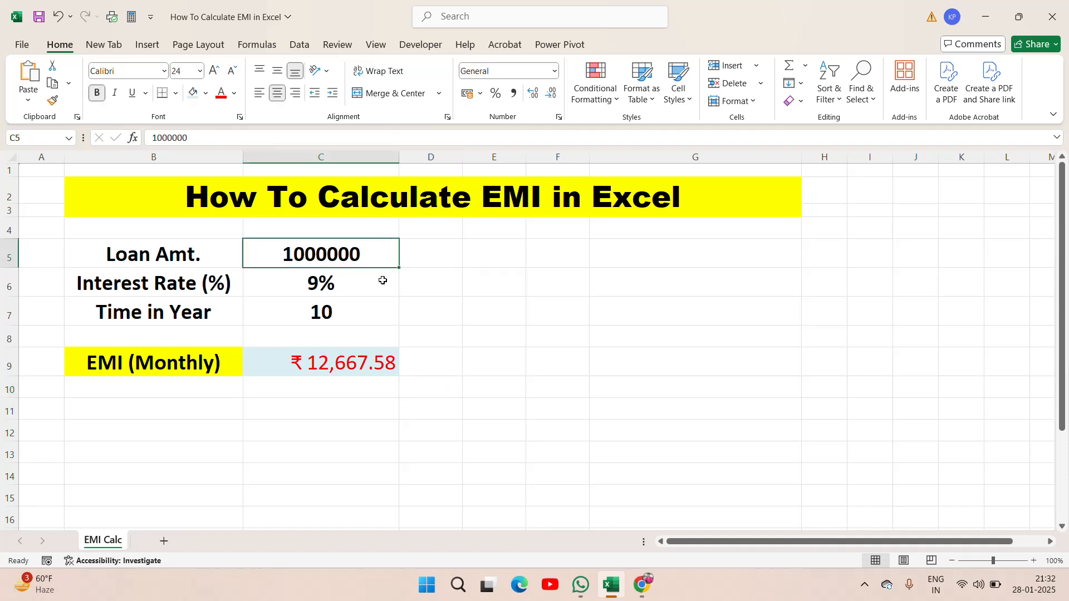
text(200000)
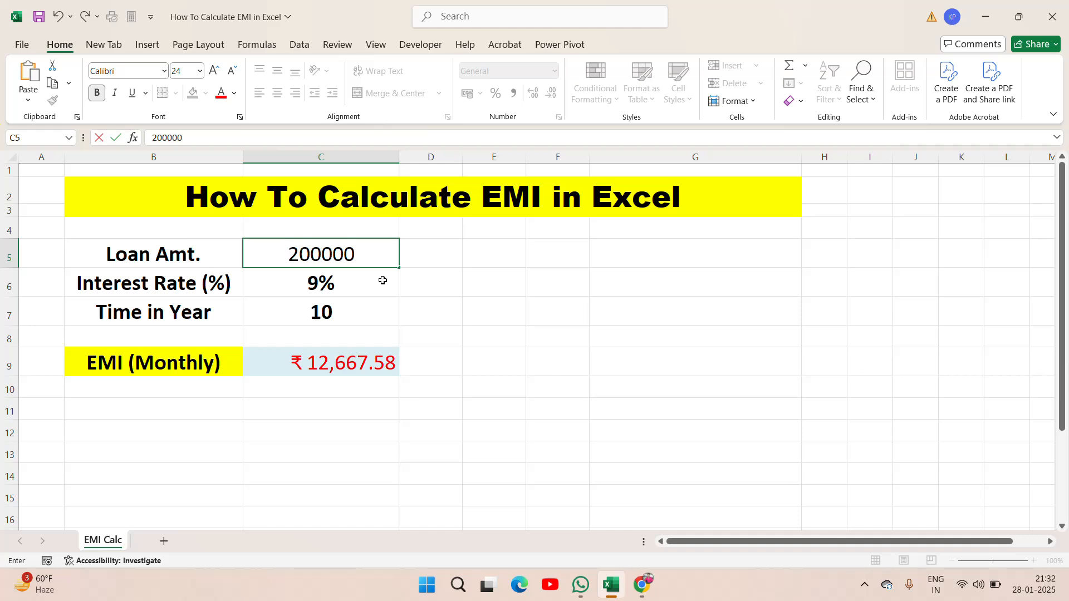
key(Return)
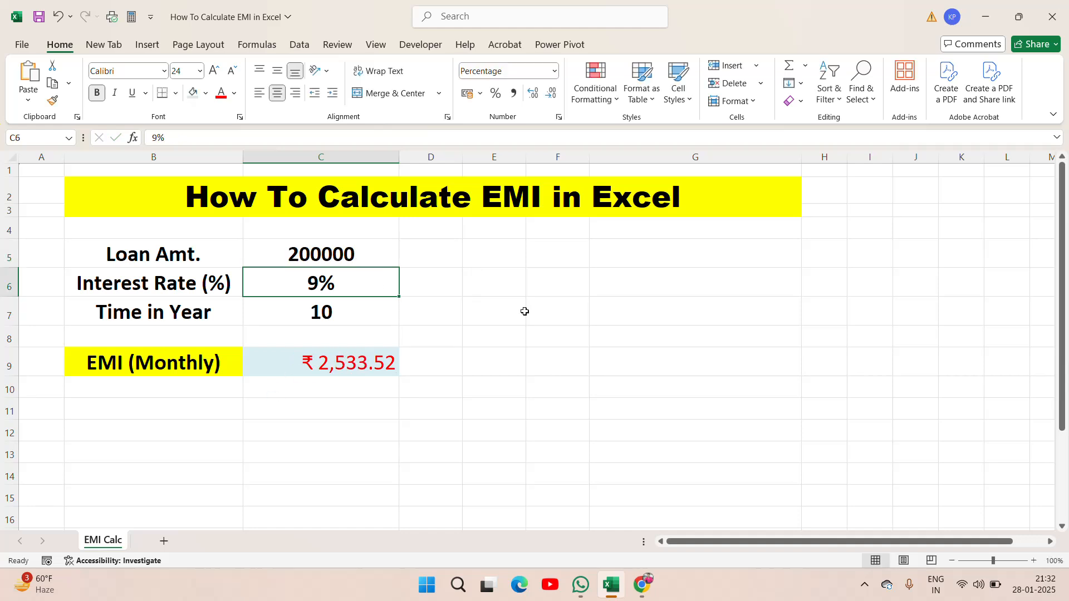
- Make the EMI result in cell C9 bold and set the loan amount in C5 to 2500000
click(350, 366)
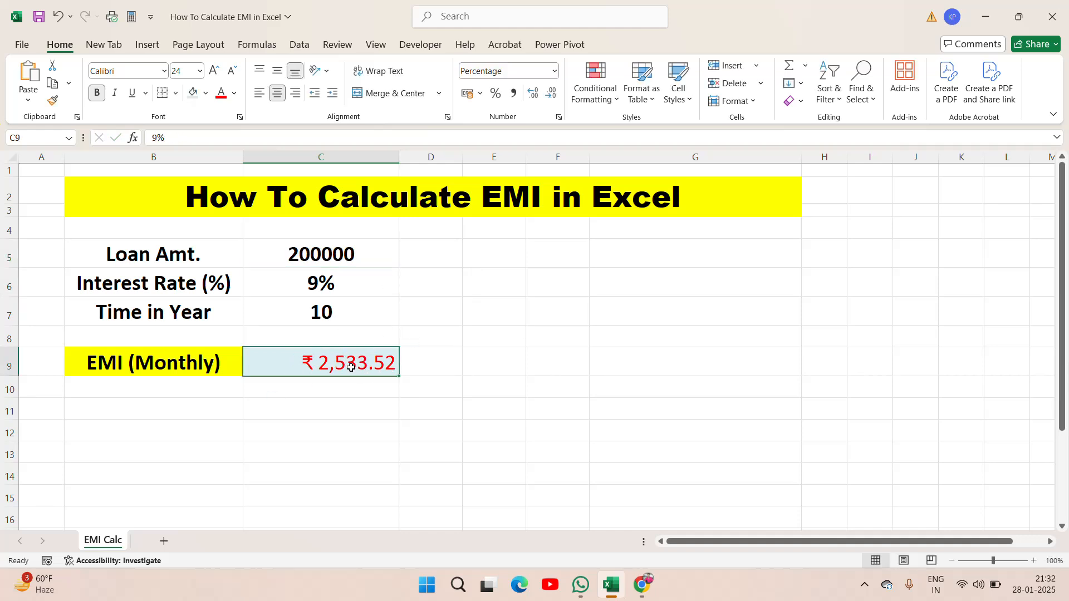
click(96, 93)
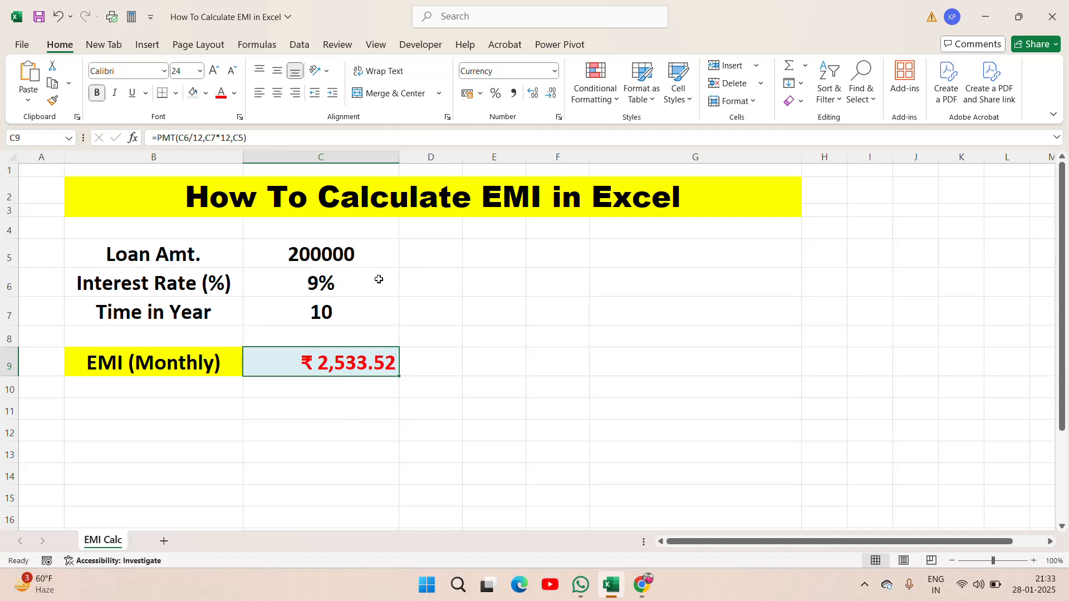
click(314, 263)
text(2500)
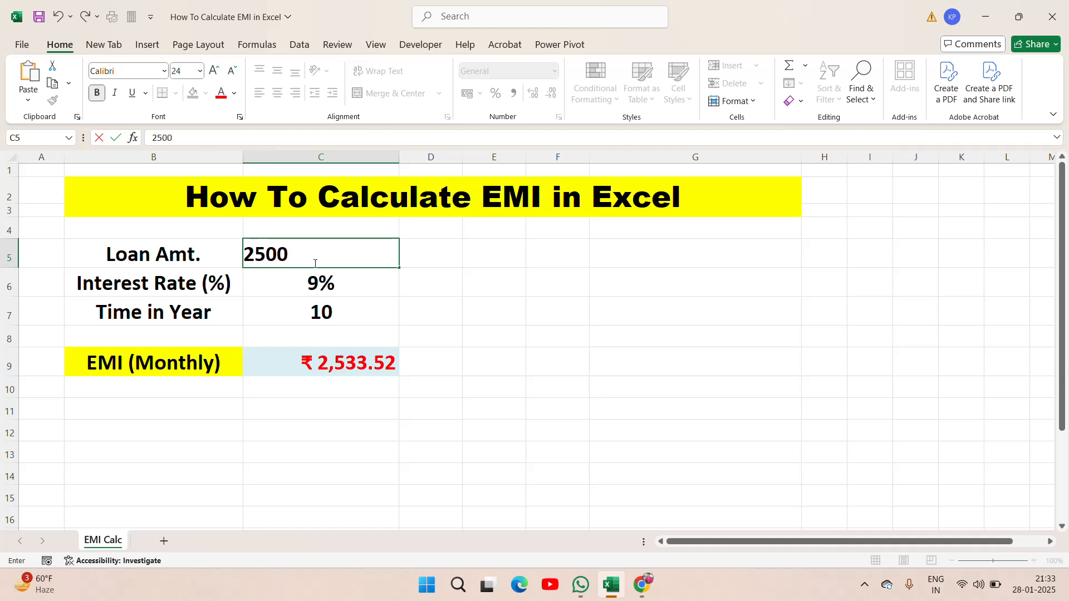
text(000)
key(Return)
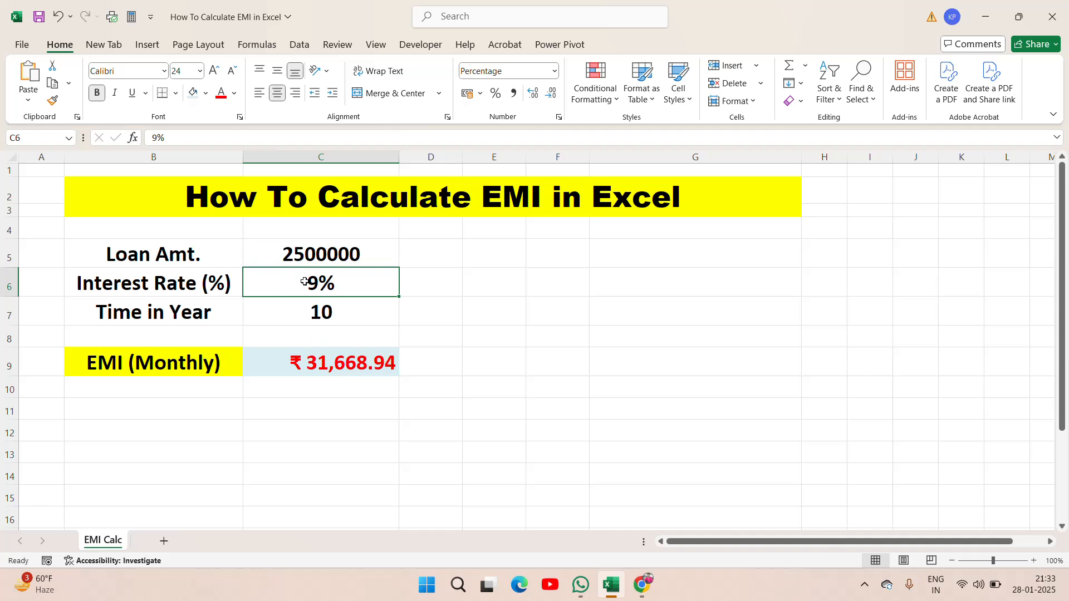
- Set the interest rate in cell C6 to 12% and the time in years in C7 to 20
text(12)
key(Return)
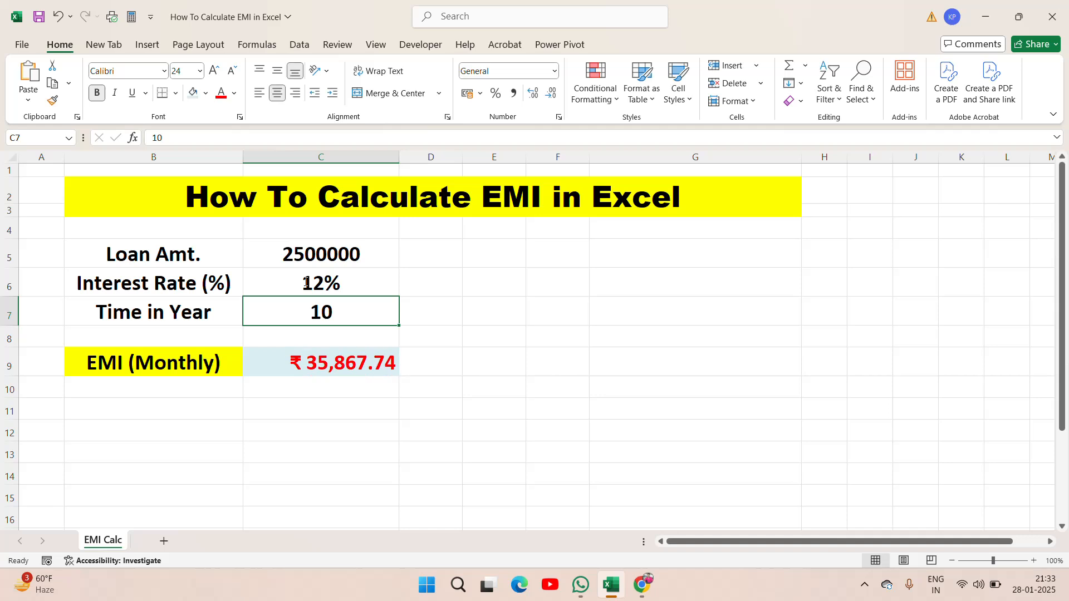
double_click(327, 304)
key(BackSpace)
key(BackSpace)
text(20)
key(Return)
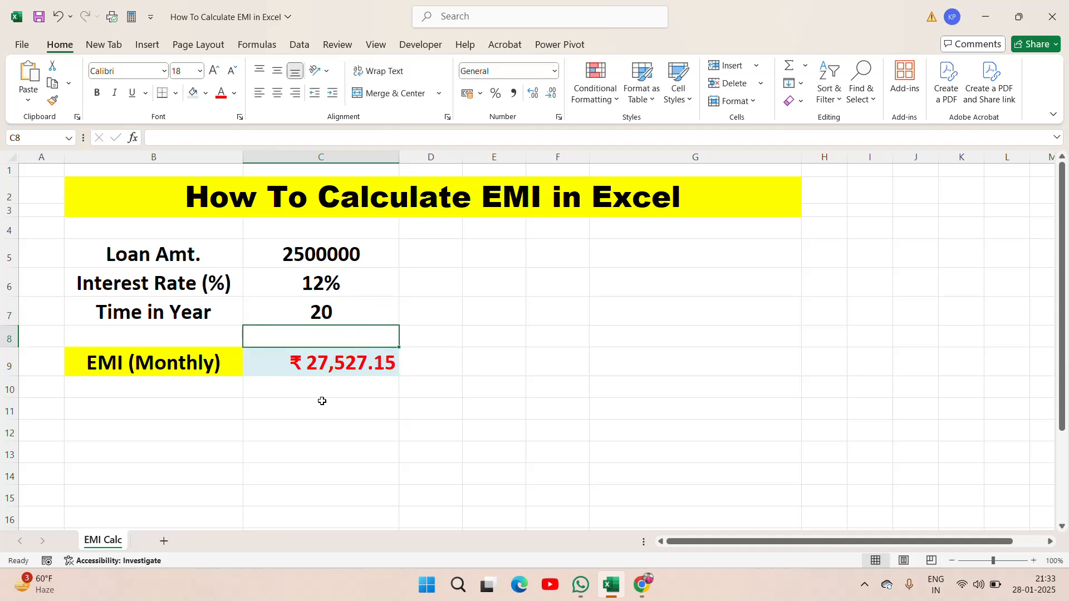
- Apply all borders to the loan input table in cells B5:C7
key(Up)
key(Up)
key(Up)
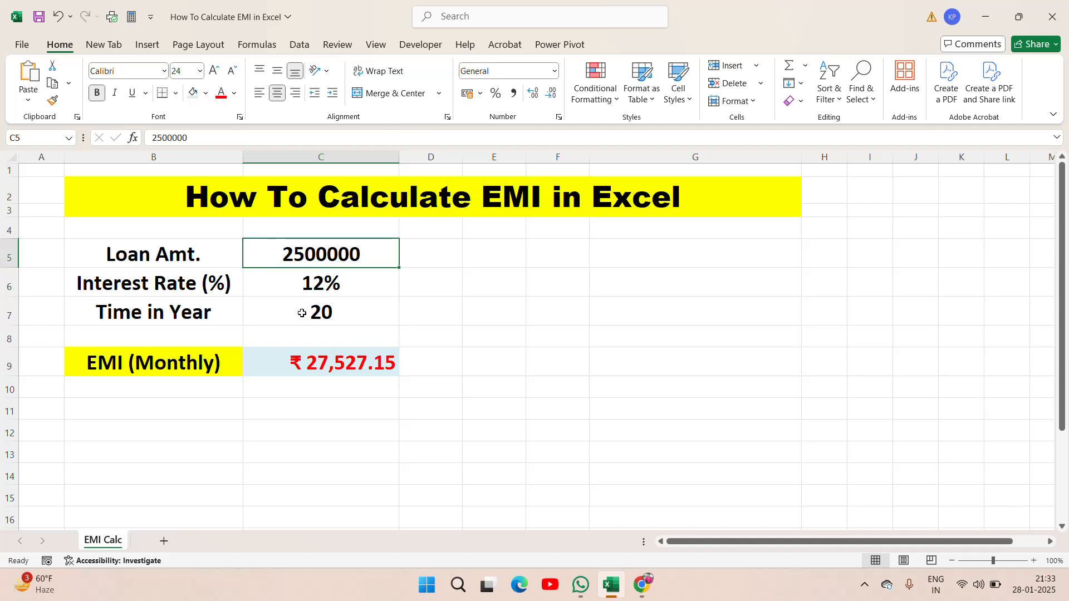
key(Left)
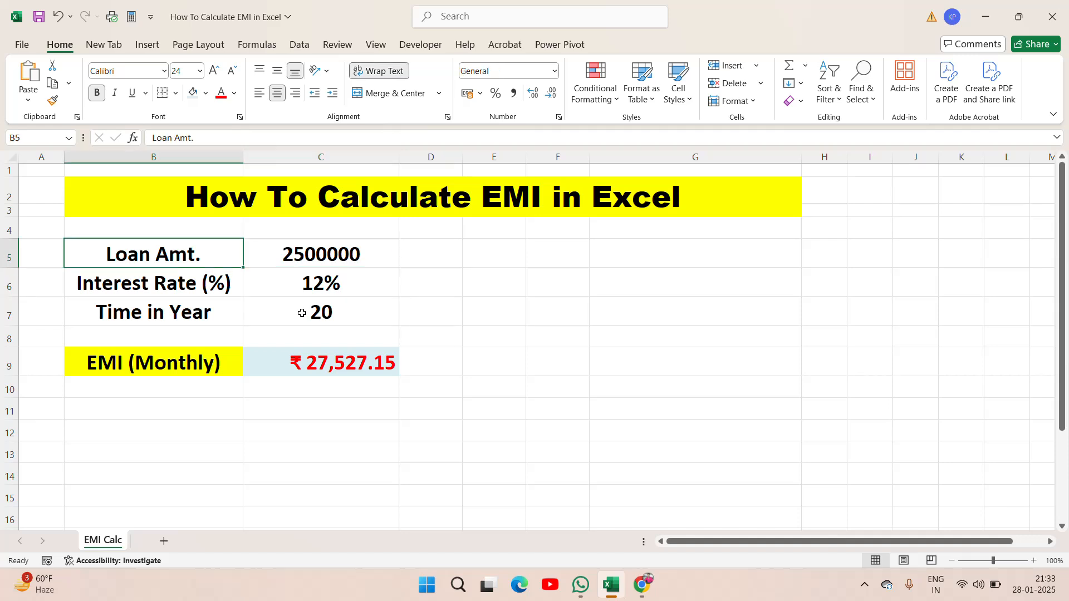
key(Down)
key(Up)
key(shift+Down)
key(shift+Down)
key(shift+Right)
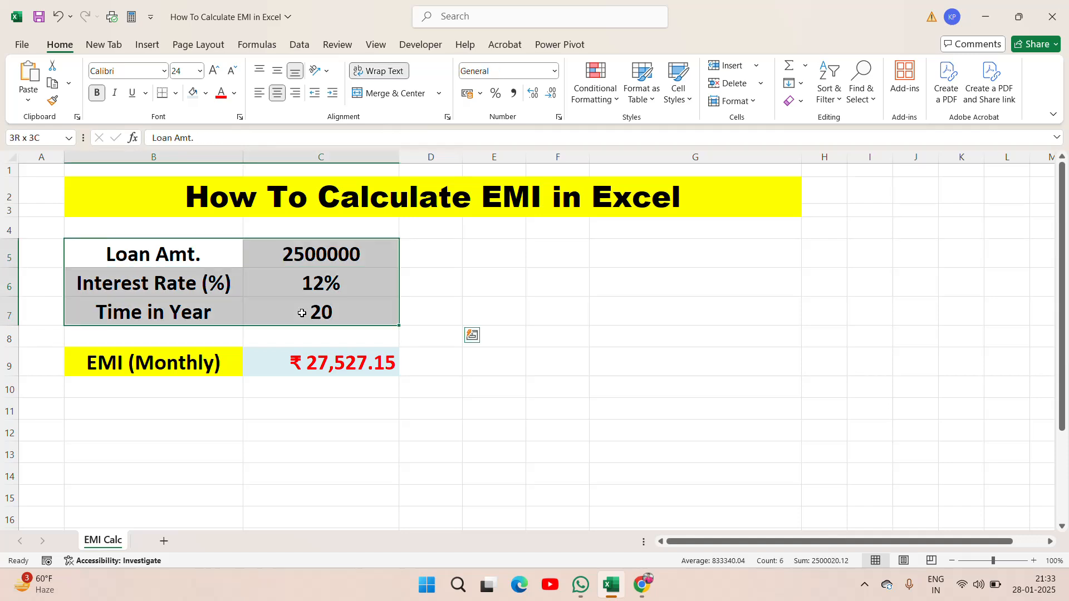
click(177, 93)
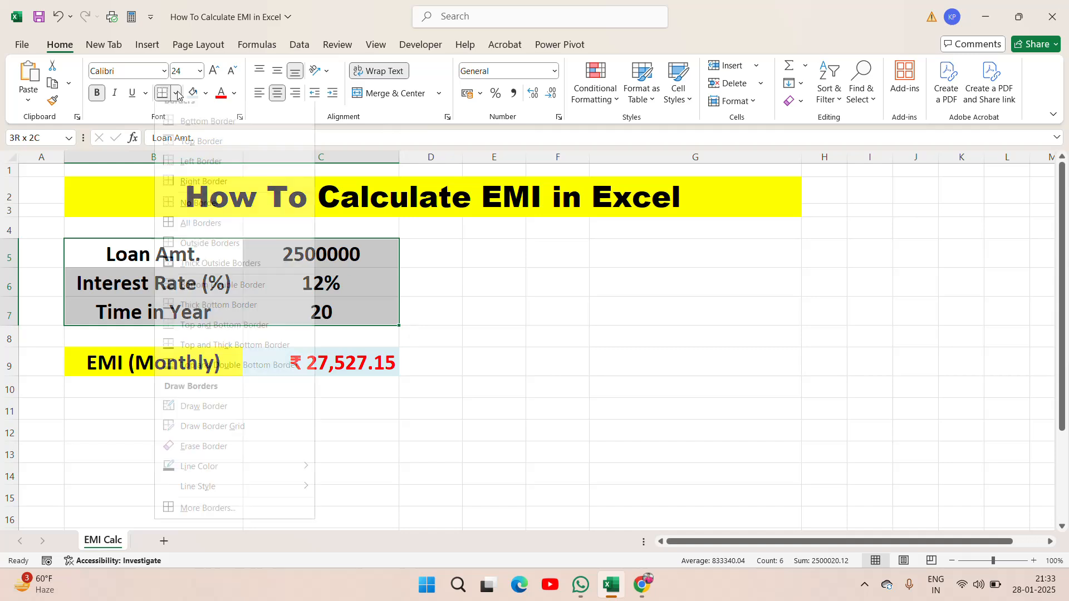
click(171, 233)
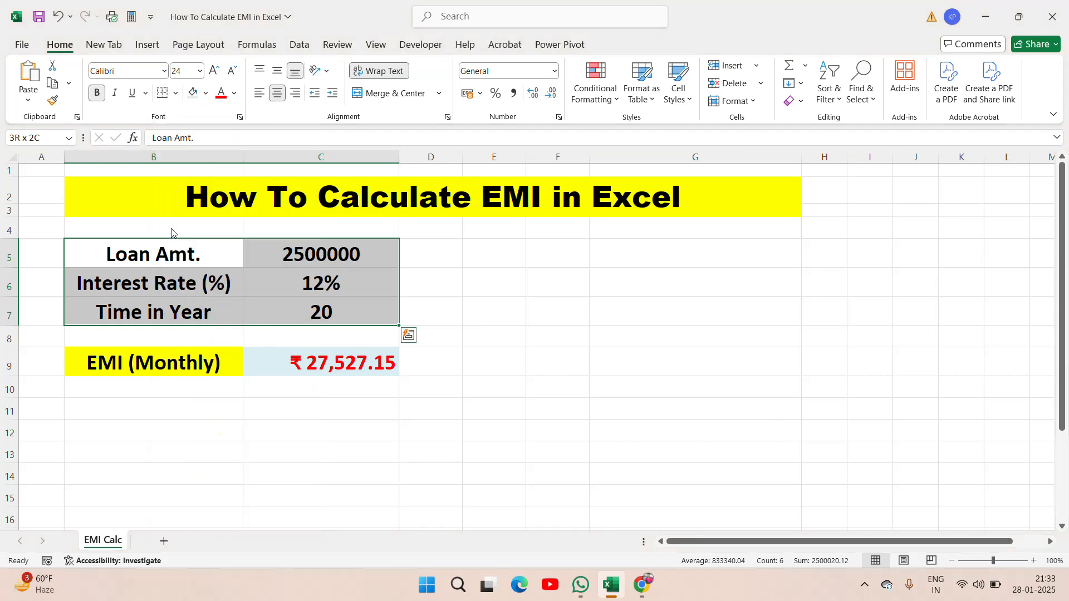
click(294, 258)
click(205, 257)
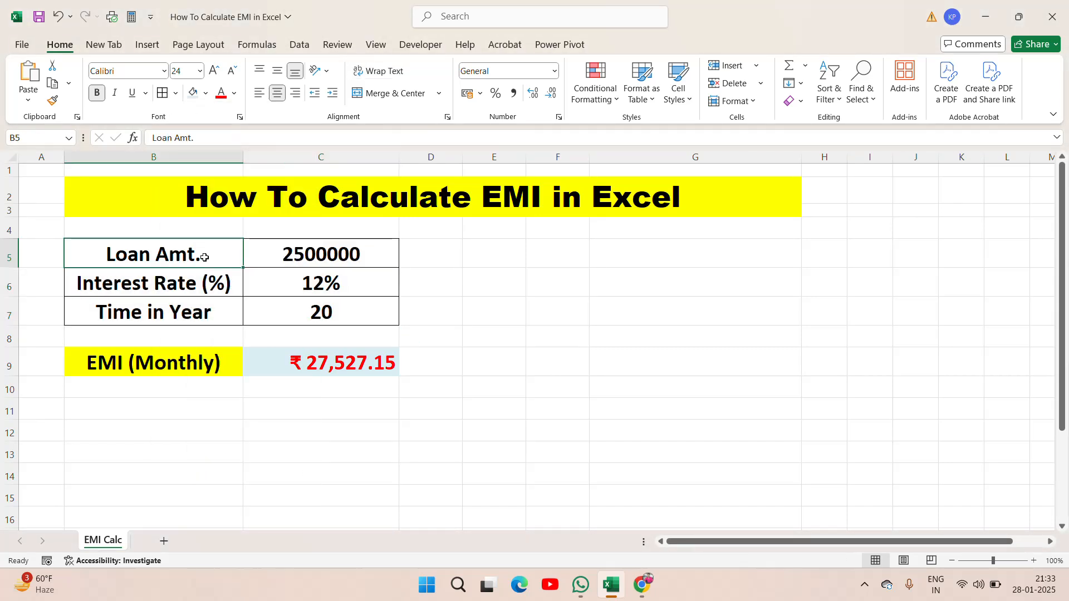
click(184, 285)
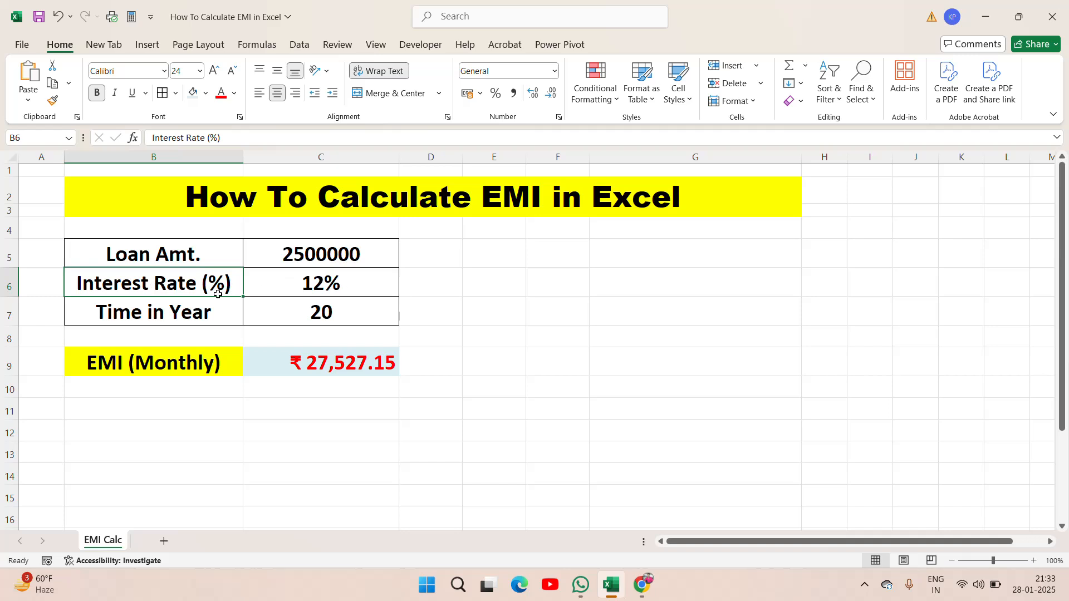
click(197, 304)
- Put a thick outside border around the EMI result cell C9
click(313, 371)
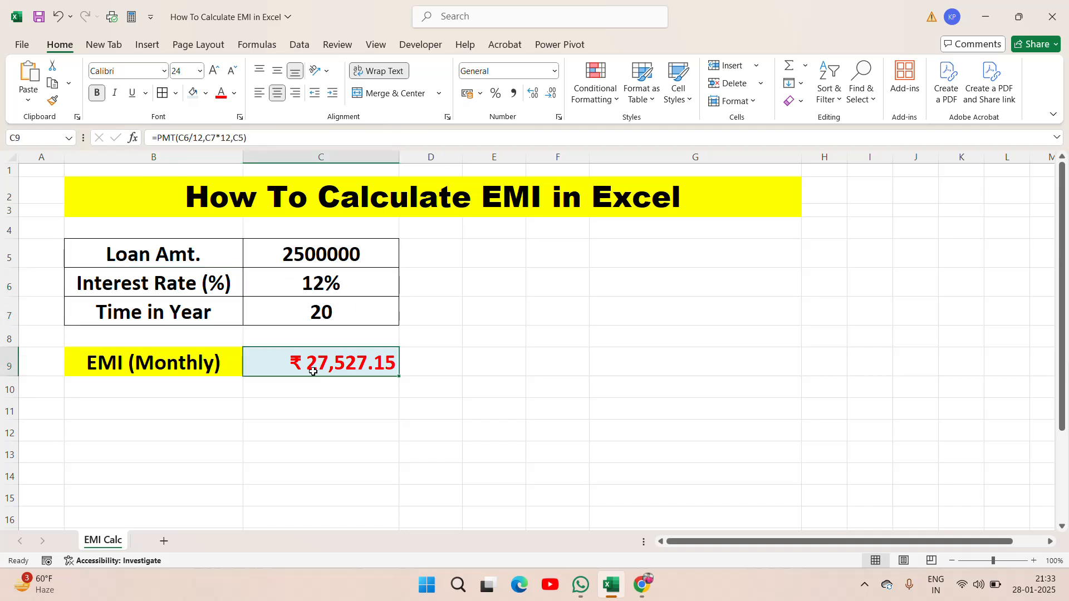
click(178, 98)
click(223, 274)
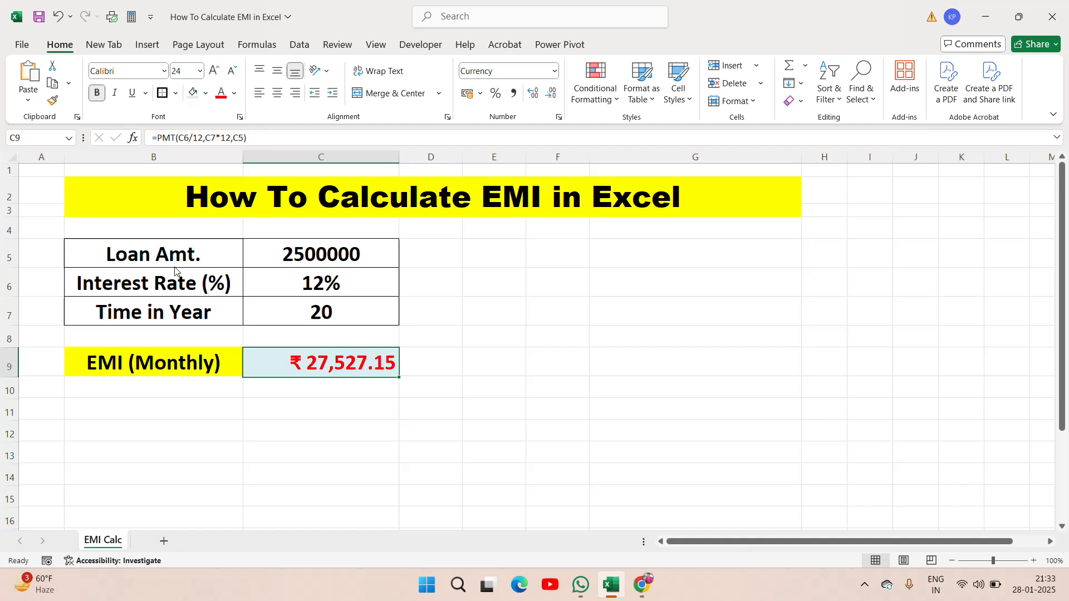
click(427, 365)
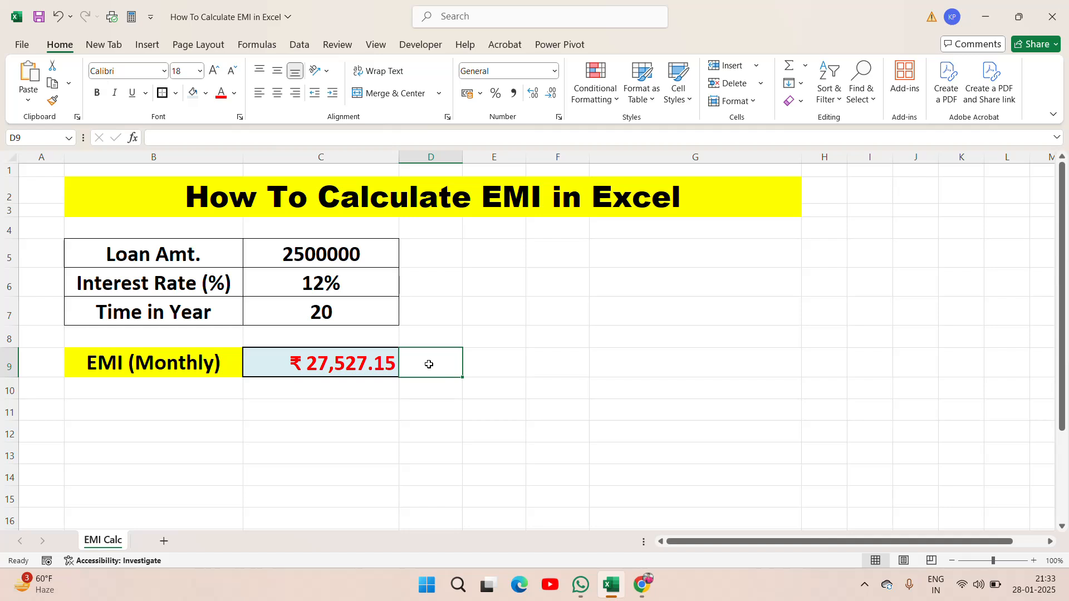
- Put a thick outside border around the merged title cell in B2:G3
click(329, 396)
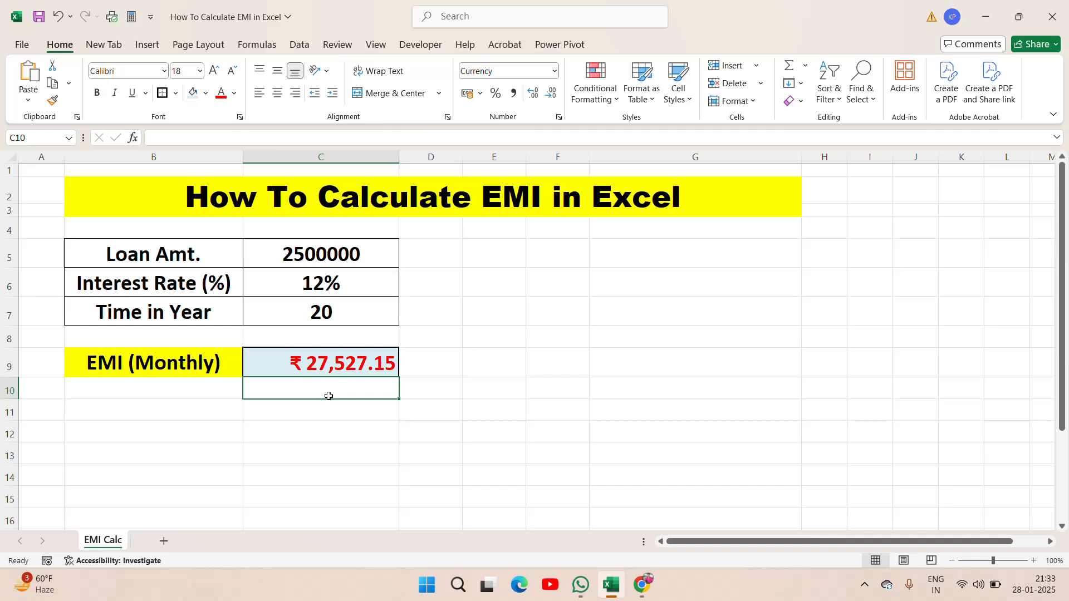
click(541, 196)
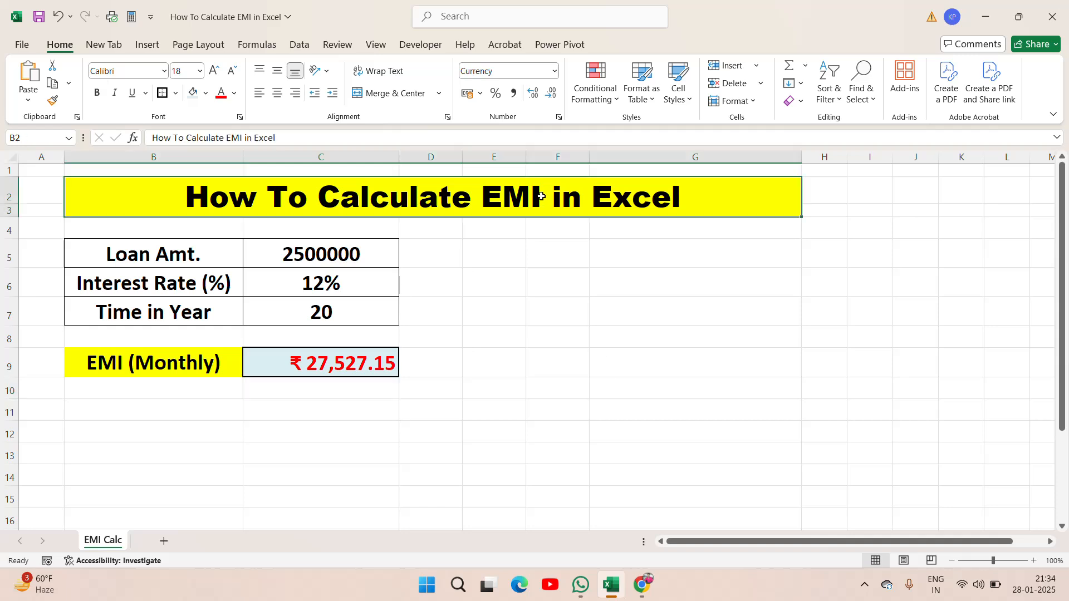
click(543, 391)
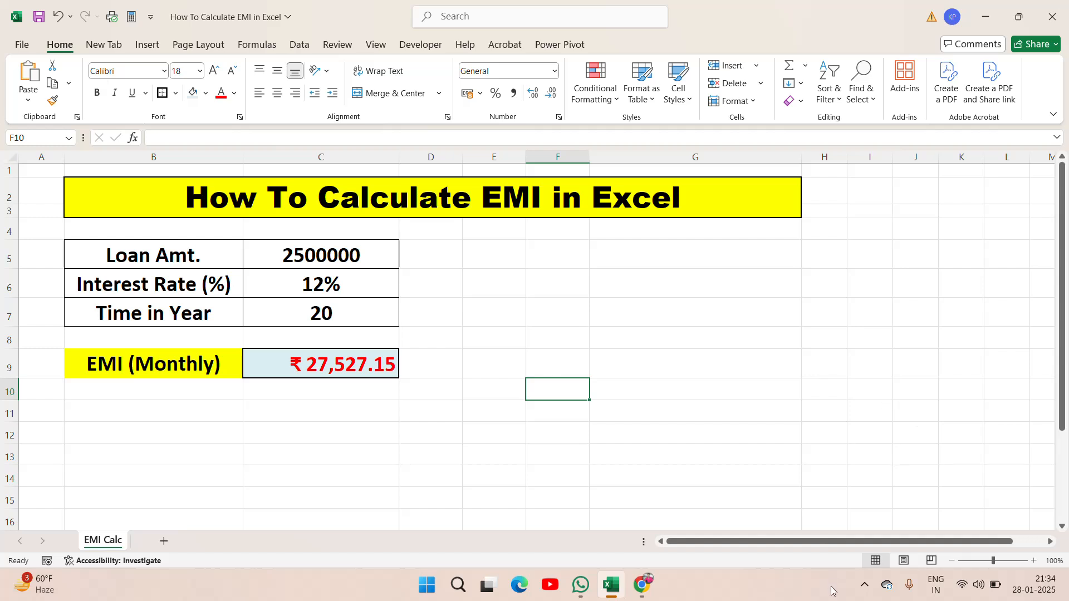
click(863, 586)
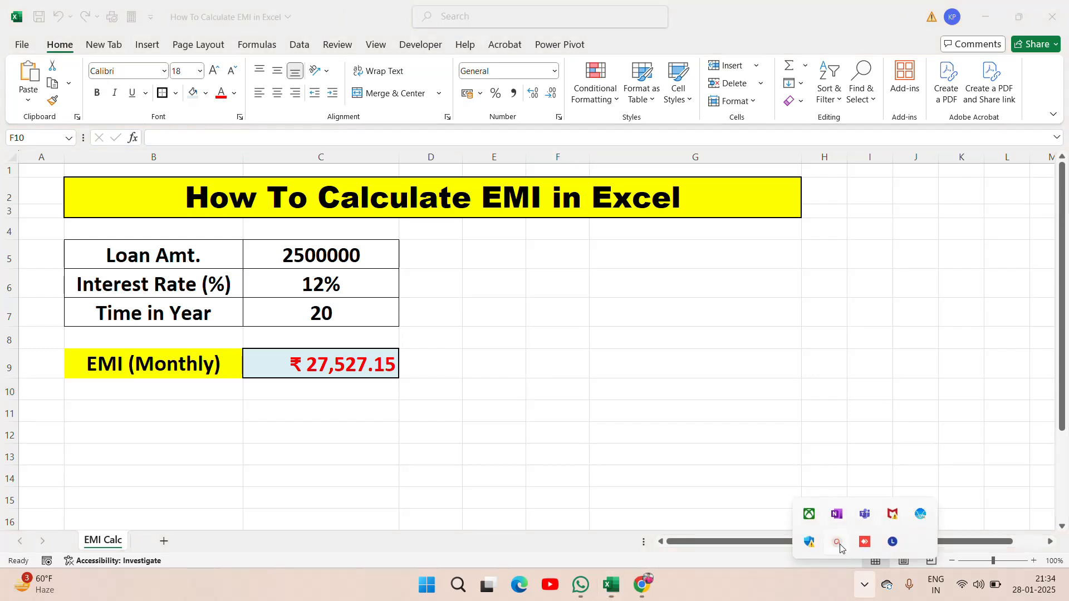
click(838, 544)
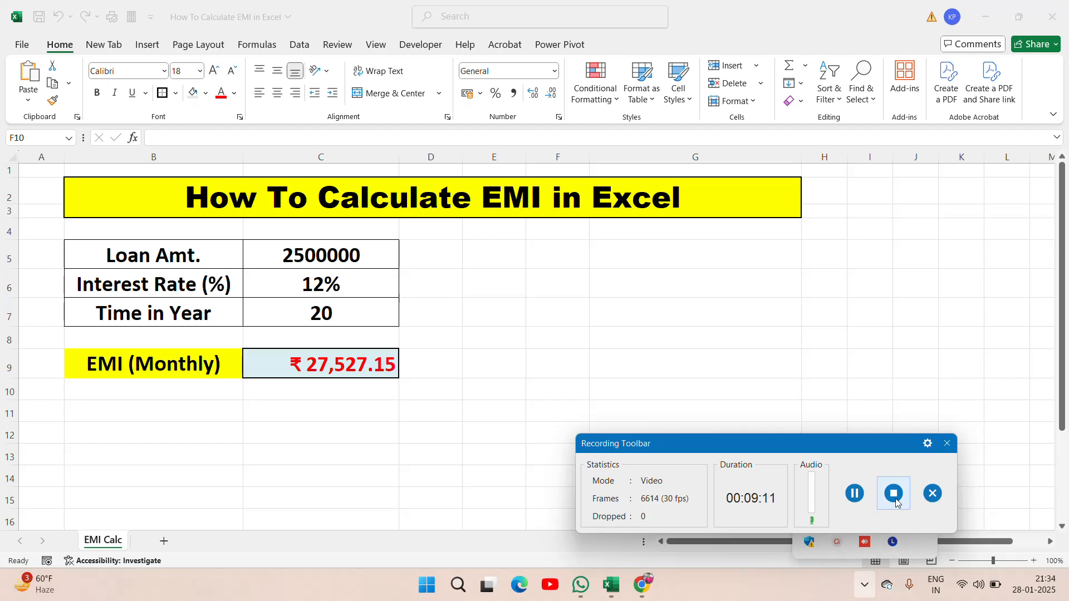
click(894, 493)
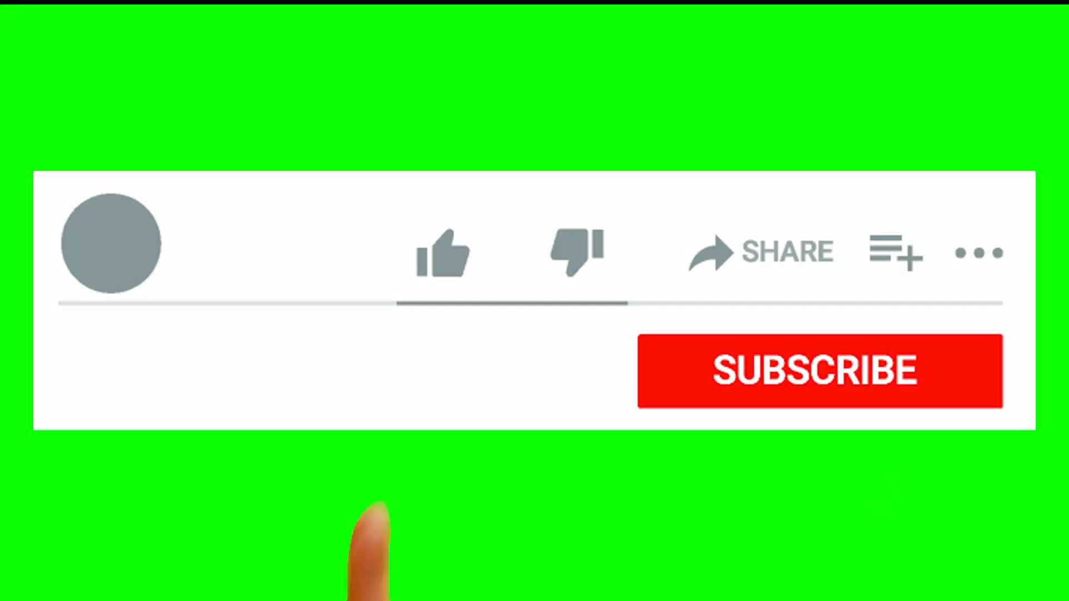